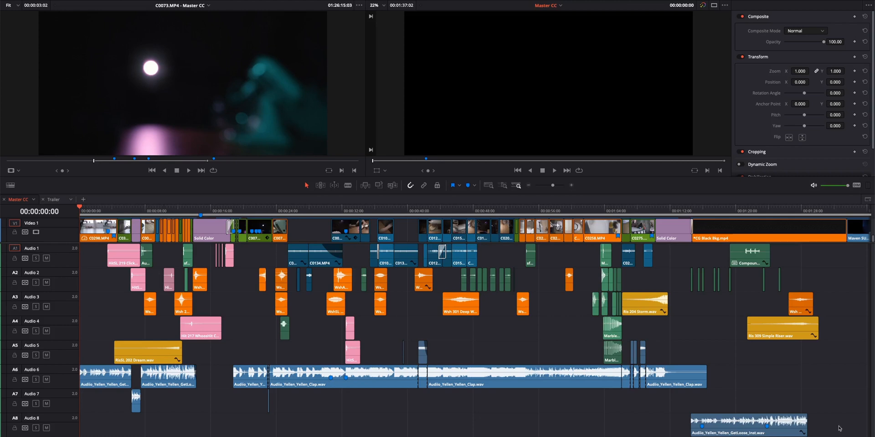
# - Select the music clips on Audio 6 to 8, then the sound-effect clips on Audio 1 to 5, and clear the selection
pyautogui.moveTo(808, 423); pyautogui.dragTo(57, 376)
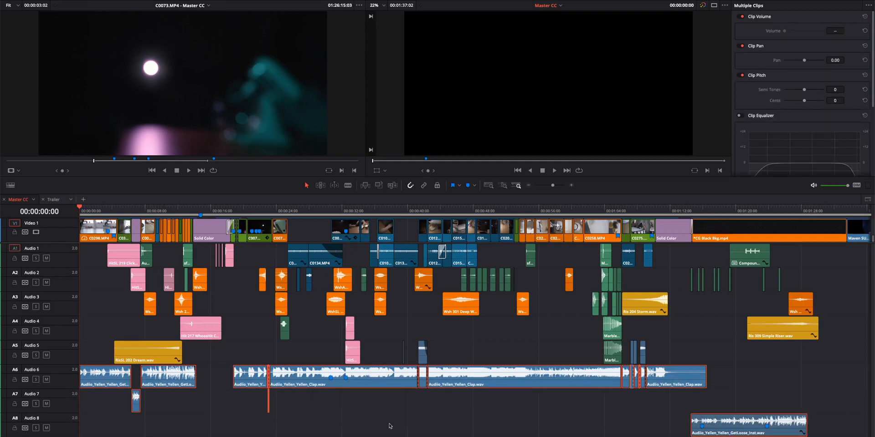
pyautogui.moveTo(835, 361); pyautogui.dragTo(86, 255)
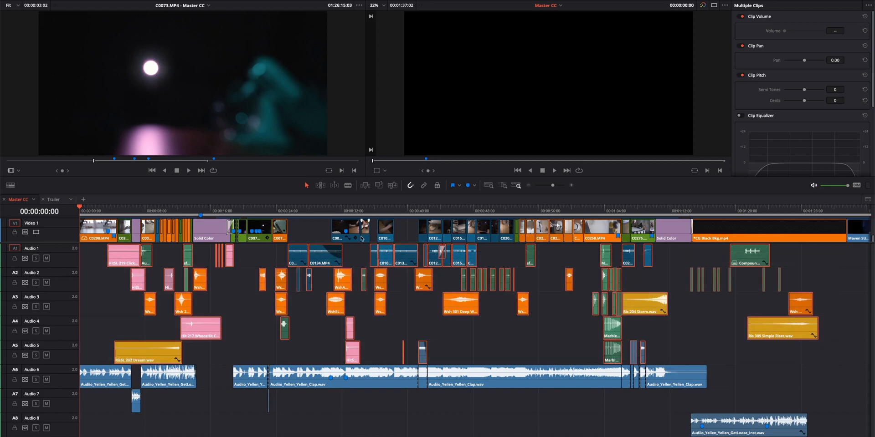
pyautogui.click(510, 346)
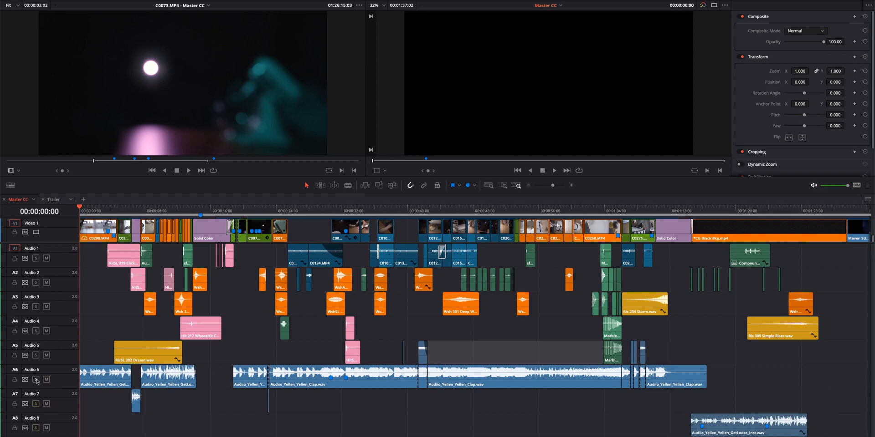
# - Play the edit's music, select the Audiio_Yellen_Yellen_Clap.wav clips and play their opening from 00:00:18:23
pyautogui.press('space')
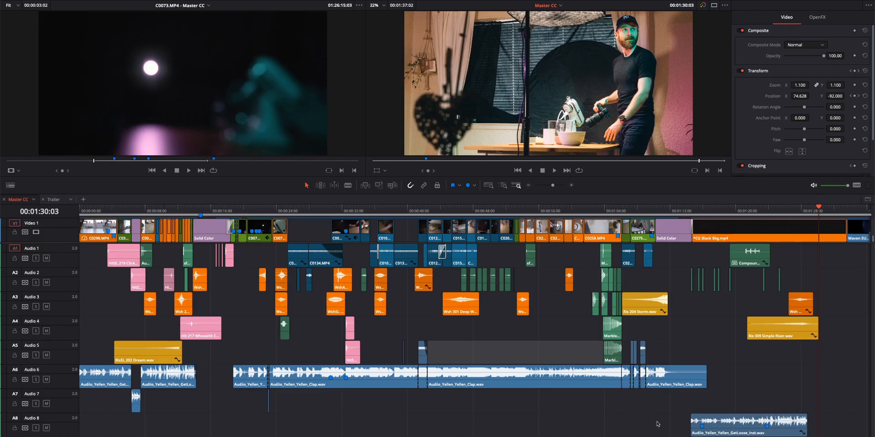
pyautogui.moveTo(657, 422); pyautogui.dragTo(250, 375)
pyautogui.click(235, 208)
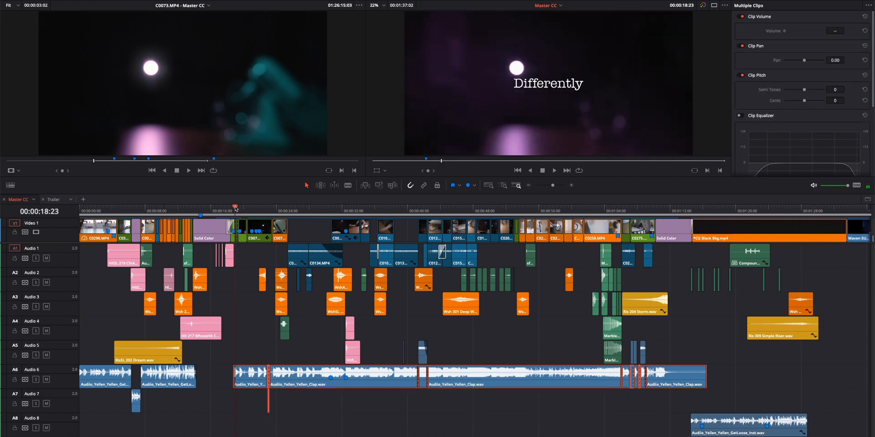
pyautogui.press('space')
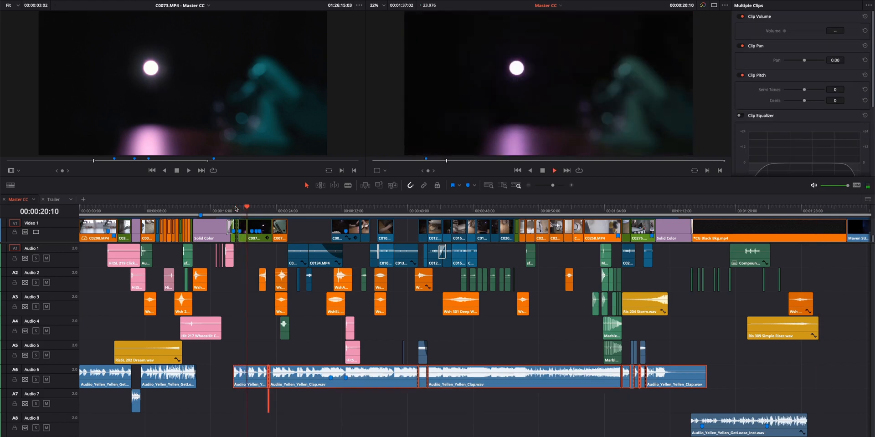
pyautogui.press('space')
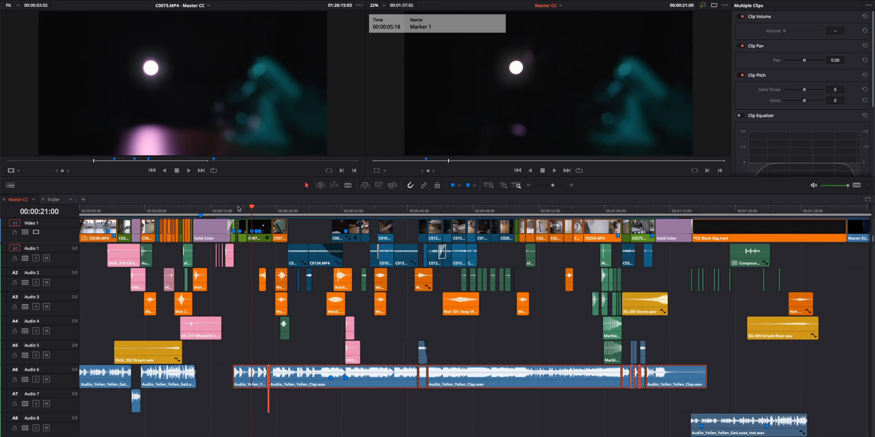
pyautogui.press('Home')
pyautogui.press('space')
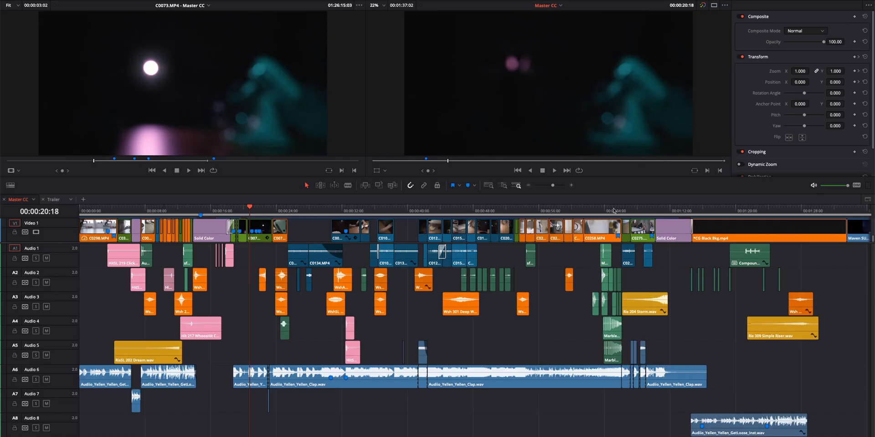
# - Play the end of the Clap music from about 00:01:05 and the change to the closing GetLoose track from 00:01:14:13
pyautogui.click(615, 210)
pyautogui.press('space')
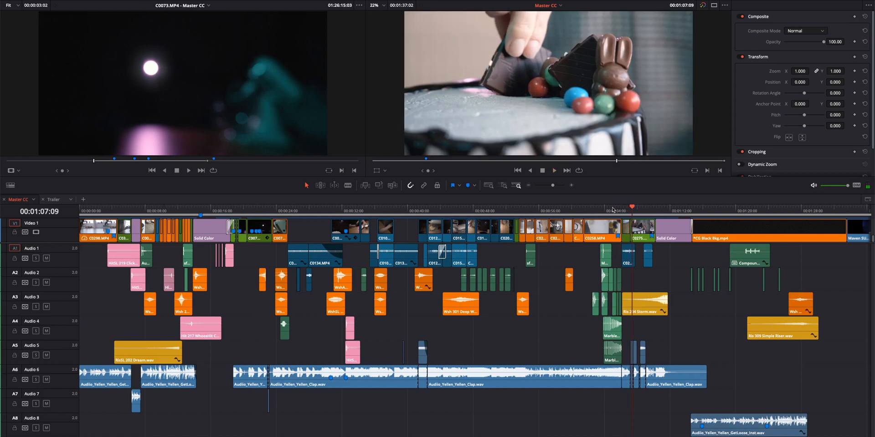
pyautogui.click(698, 211)
pyautogui.moveTo(692, 210); pyautogui.dragTo(688, 211)
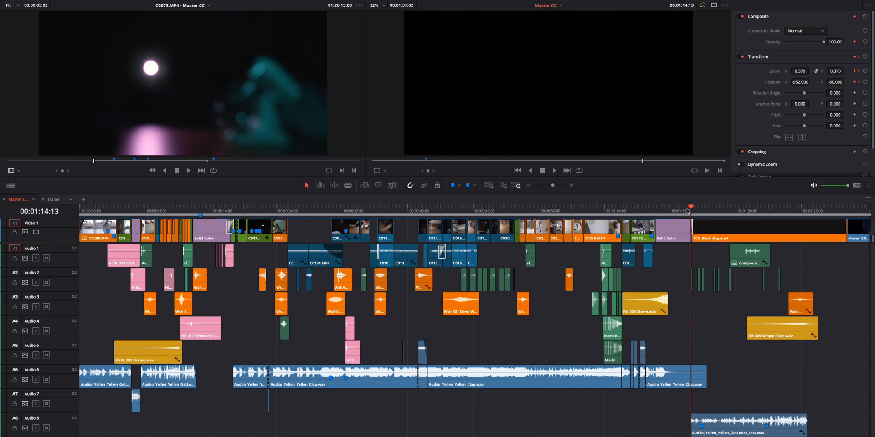
pyautogui.press('space')
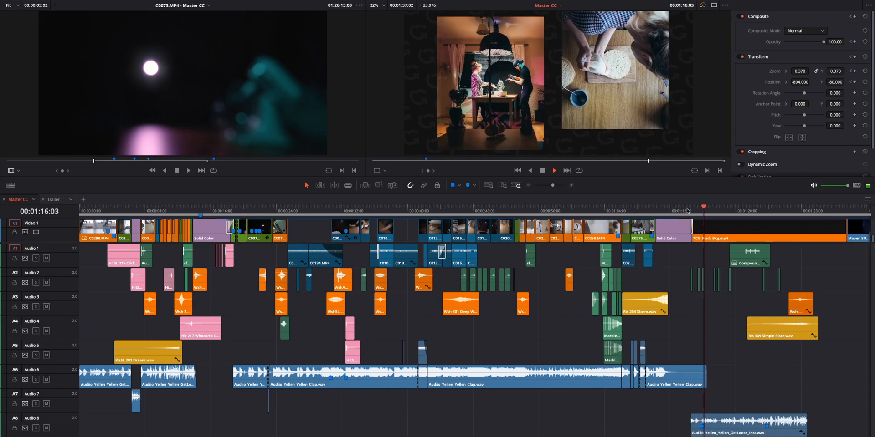
pyautogui.press('space')
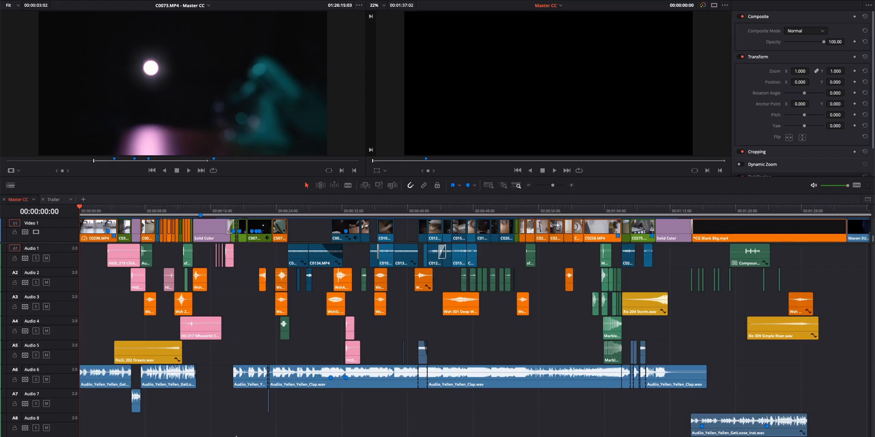
# - Mute the music tracks Audio 6, Audio 7 and Audio 8
pyautogui.click(46, 380)
pyautogui.click(46, 404)
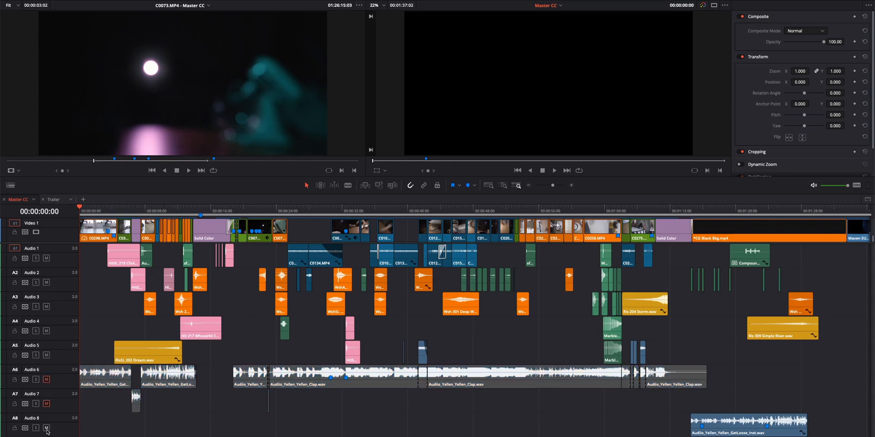
pyautogui.click(46, 428)
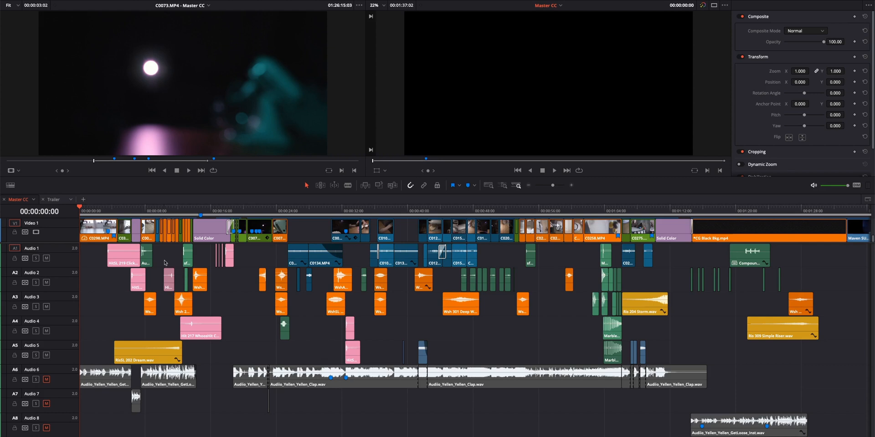
# - Inspect the sound-effect clips on Audio 1 to 5, including the positions 00:01:04:23 and 00:00:47:06, the whooshes and RisSL 202 Dream.wav
pyautogui.click(190, 260)
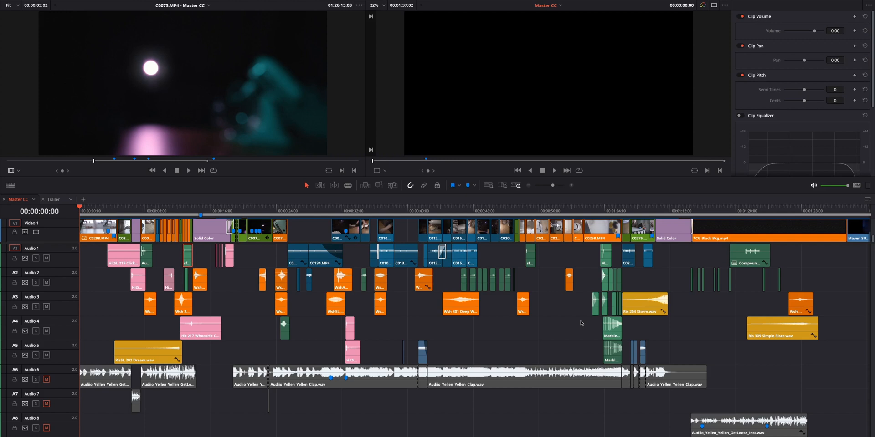
pyautogui.click(612, 209)
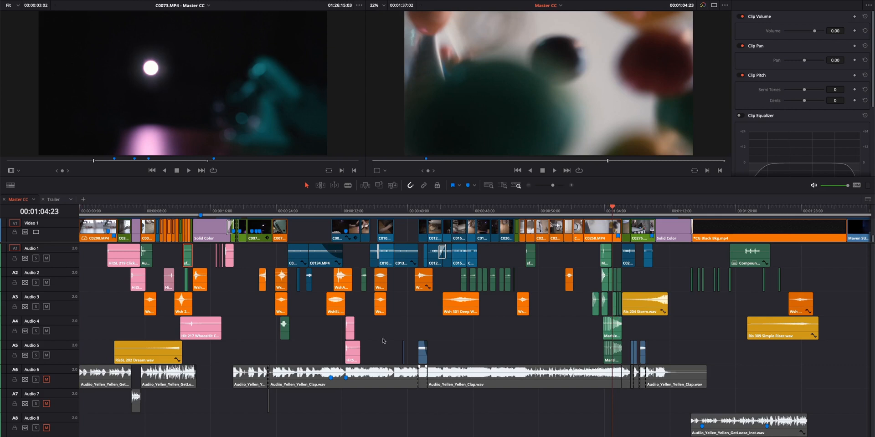
pyautogui.click(466, 209)
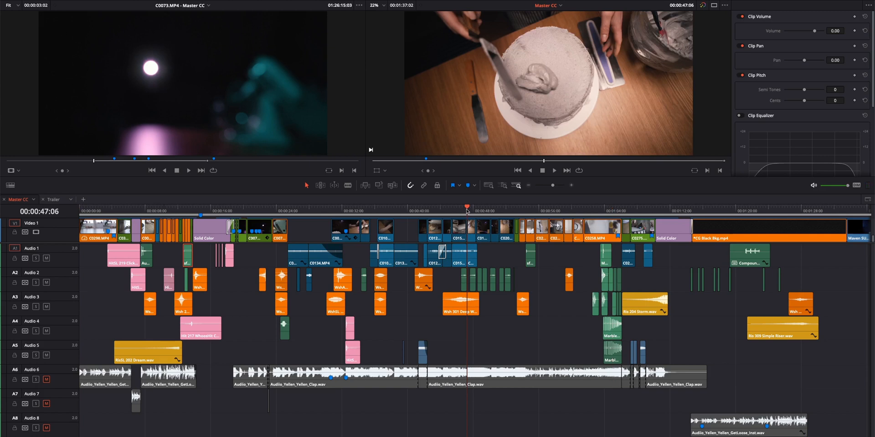
pyautogui.moveTo(267, 251); pyautogui.dragTo(478, 254)
pyautogui.click(150, 307)
pyautogui.click(162, 348)
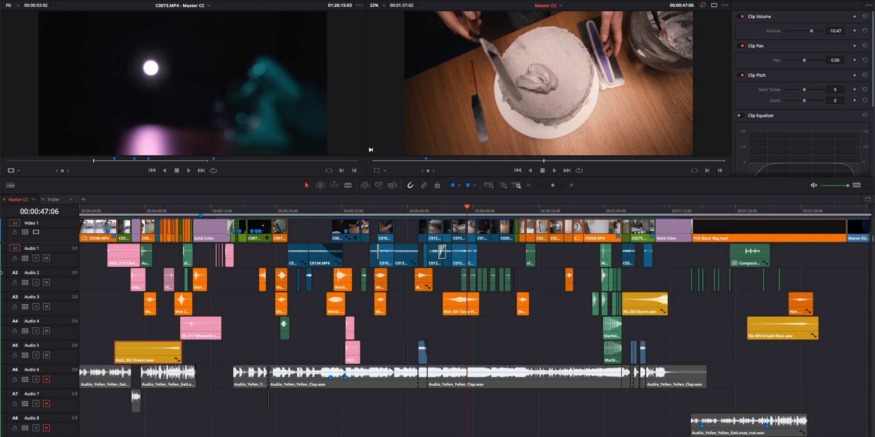
# - Play the edit from the start with the music muted, then return the playhead to the beginning
pyautogui.moveTo(104, 212); pyautogui.dragTo(8, 214)
pyautogui.press('space')
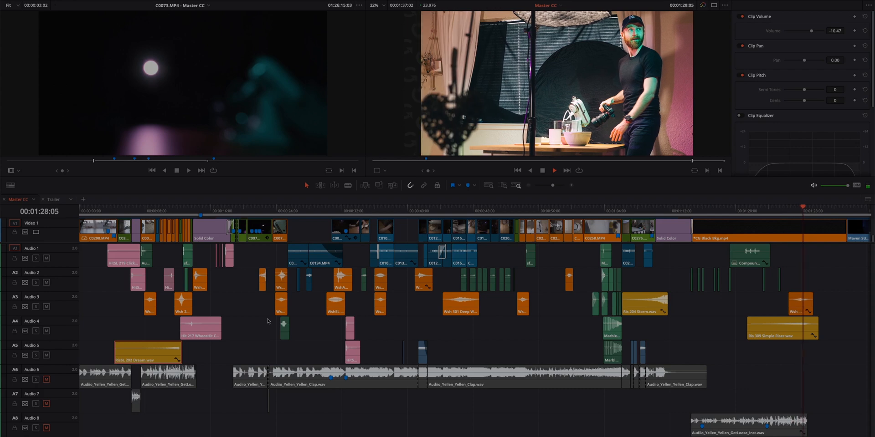
pyautogui.press('space')
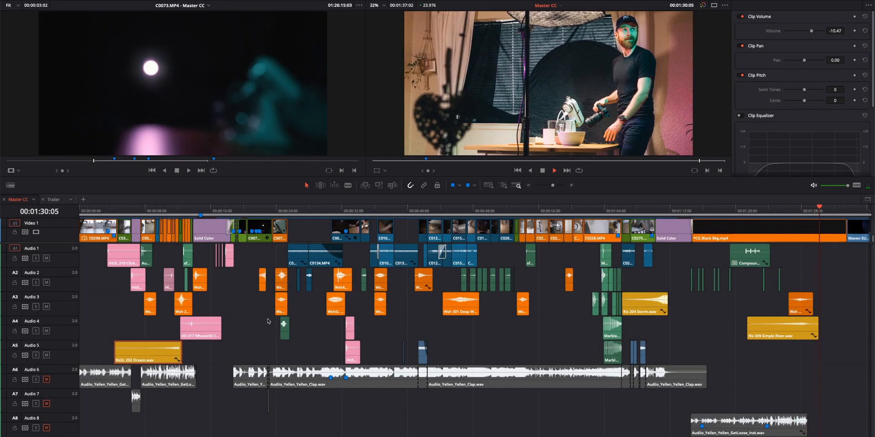
pyautogui.moveTo(819, 210); pyautogui.dragTo(179, 229)
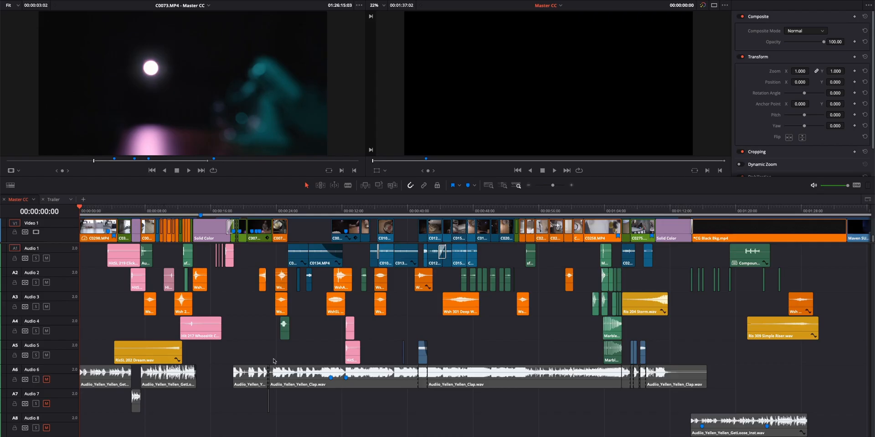
# - Mark an out point at 00:00:18:11, solo Audio 5 and play the RisSL 202 Dream.wav riser from its start
pyautogui.hotkey('ctrl', '=')
pyautogui.hotkey('ctrl', '=')
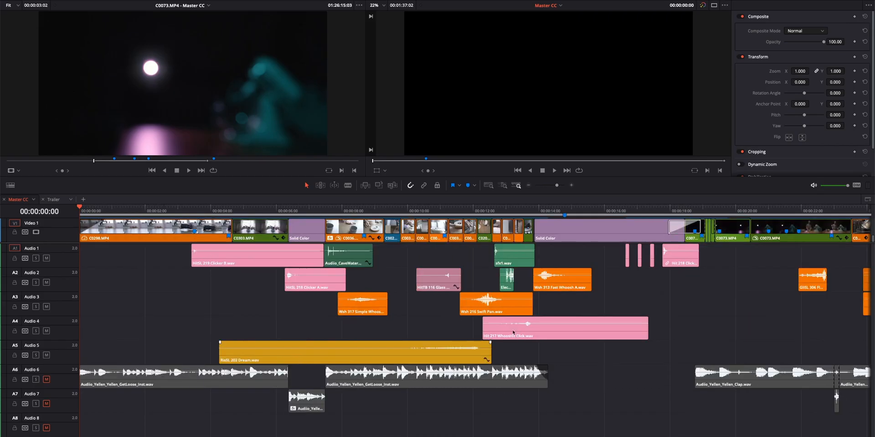
pyautogui.moveTo(675, 207); pyautogui.dragTo(685, 210)
pyautogui.press('o')
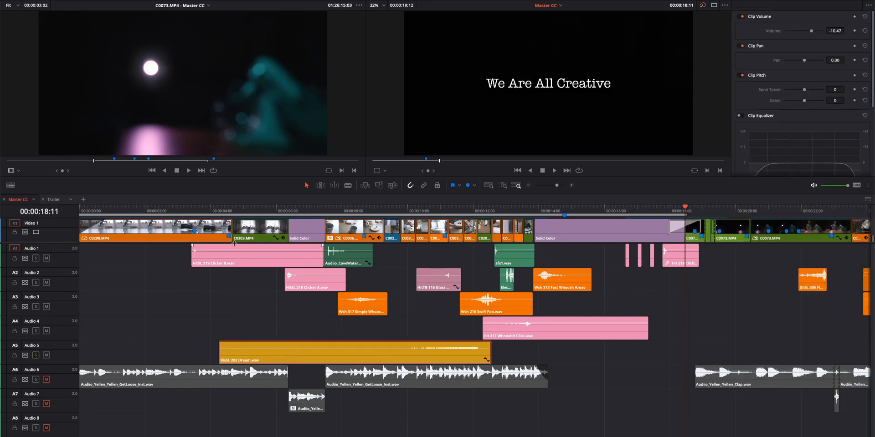
pyautogui.click(228, 211)
pyautogui.press('space')
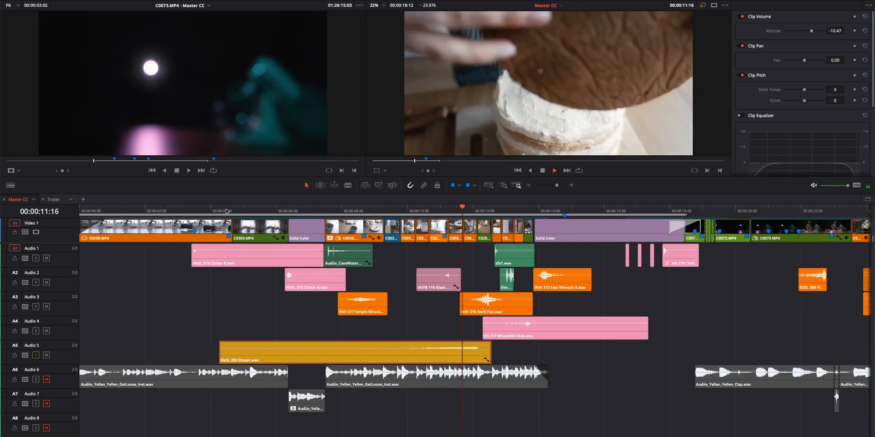
pyautogui.press('space')
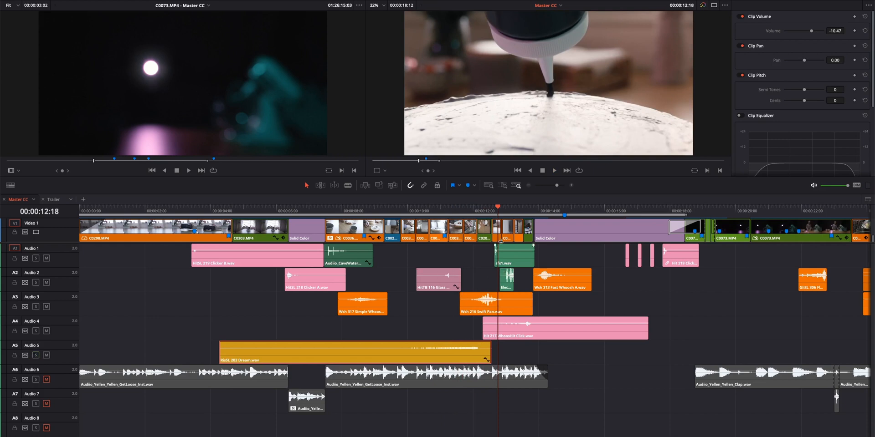
# - Solo Audio 4, Audio 3 and Audio 2 and play the whoosh effects from 00:00:11:17
pyautogui.click(464, 209)
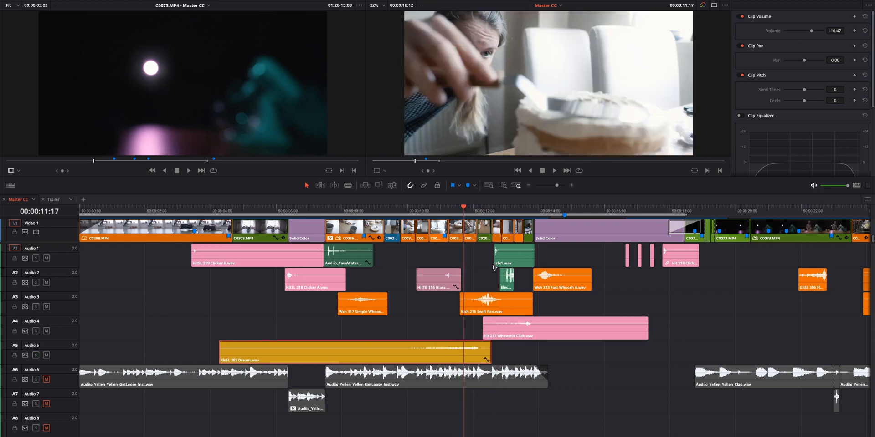
pyautogui.click(37, 333)
pyautogui.click(35, 308)
pyautogui.press('space')
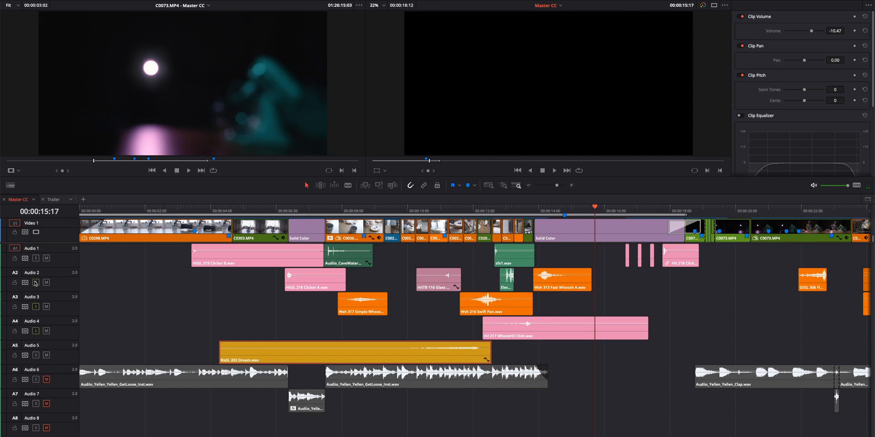
pyautogui.click(35, 283)
# - Turn off solo on Audio 2, 3 and 4 and play the clicker effect from 00:00:03:09, then the cave water effect
pyautogui.click(190, 210)
pyautogui.click(36, 283)
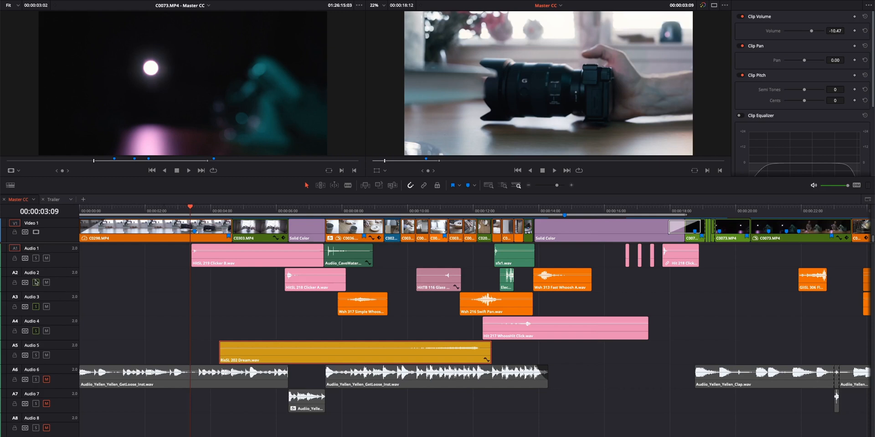
pyautogui.click(35, 307)
pyautogui.click(36, 331)
pyautogui.press('space')
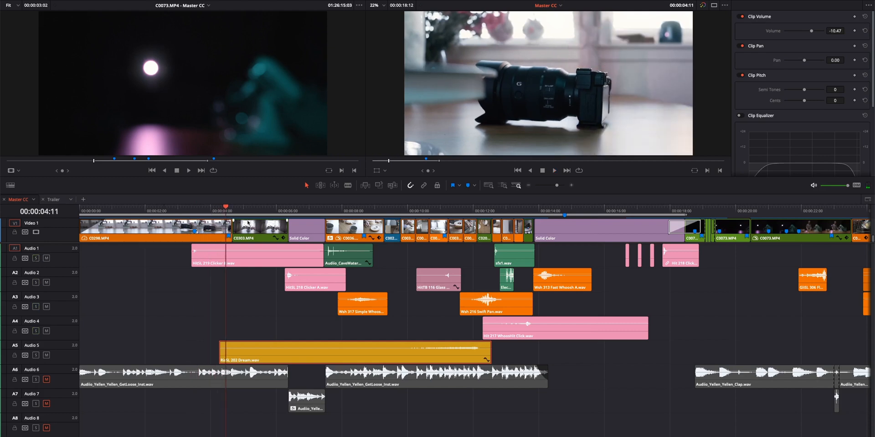
pyautogui.click(318, 211)
pyautogui.press('space')
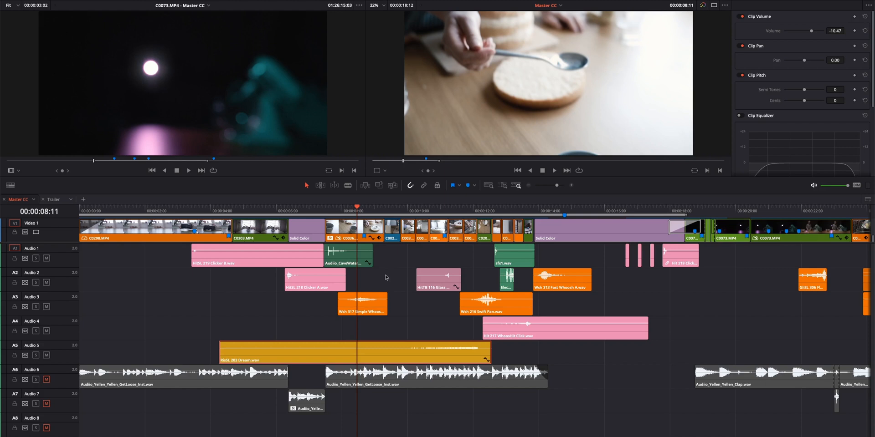
# - Play the title's clicker effects from 00:00:16:15, then the glitch effect section from 00:00:19:07
pyautogui.press('super+equal')
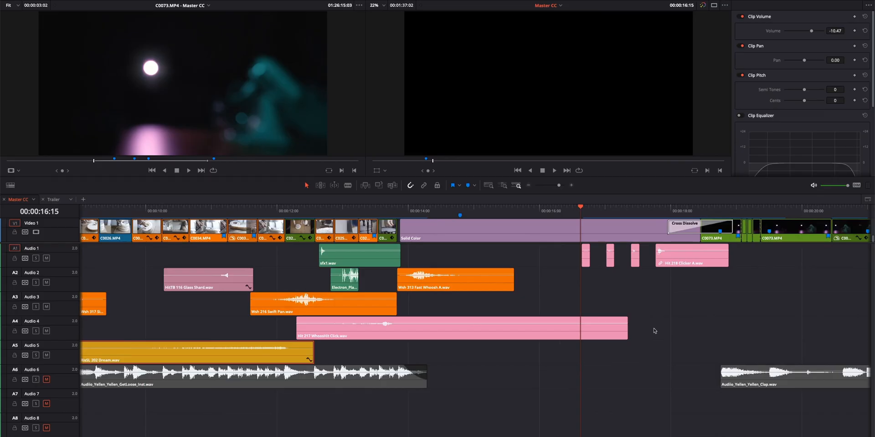
pyautogui.hscroll(5, 653, 331)
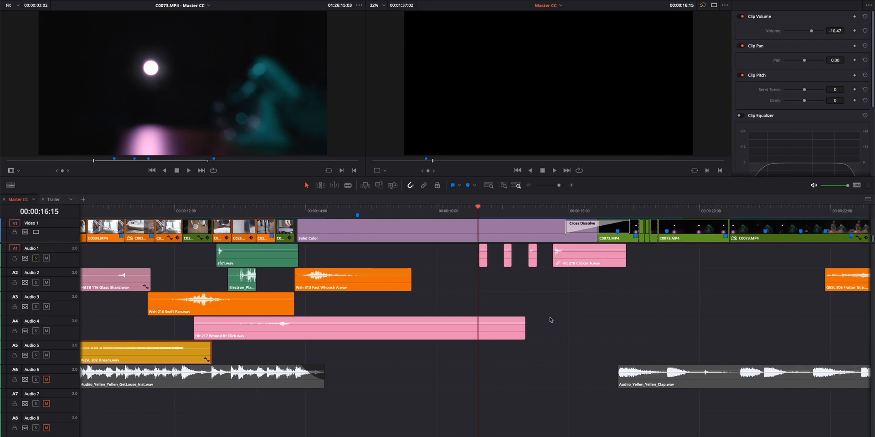
pyautogui.press('space')
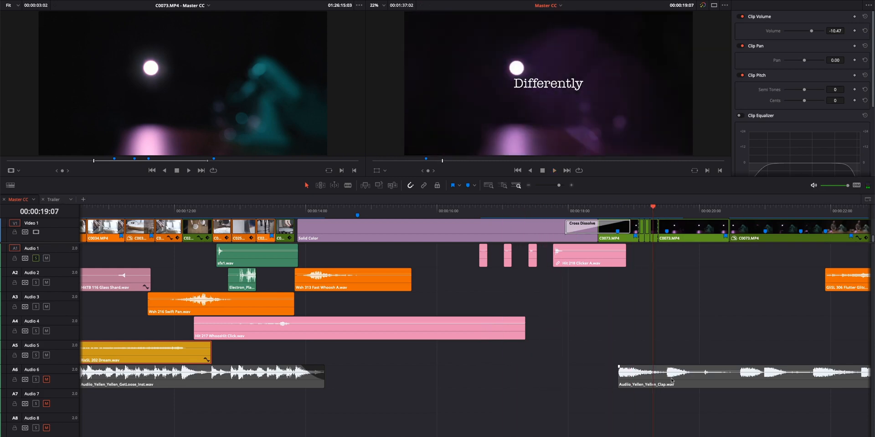
pyautogui.hscroll(5, 665, 388)
pyautogui.hscroll(10, 666, 357)
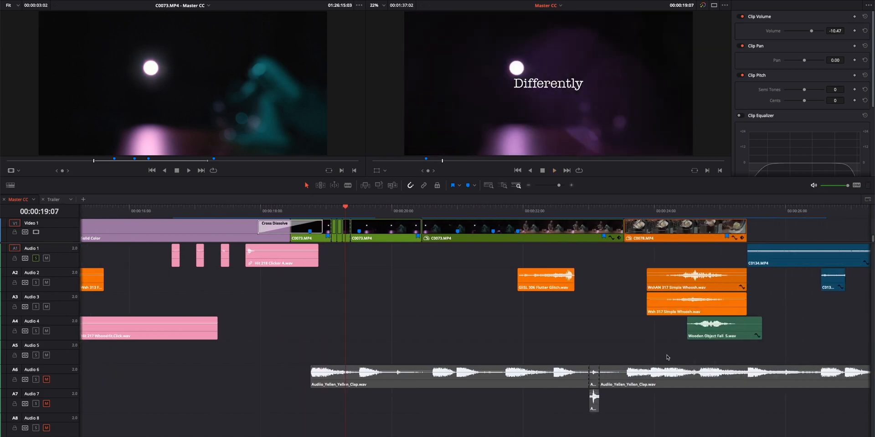
pyautogui.press('space')
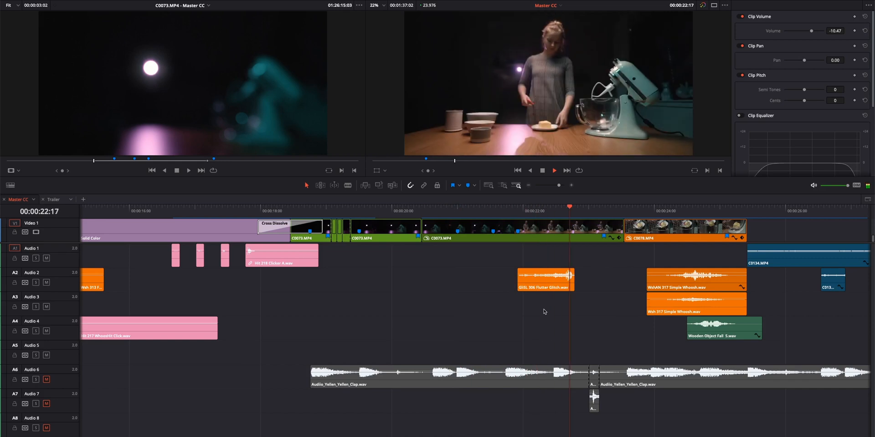
# - Play the Flutter Glitch effect from 00:00:21:21 and continue through the simple whooshes on Audio 2 and Audio 3
pyautogui.hscroll(4, 545, 311)
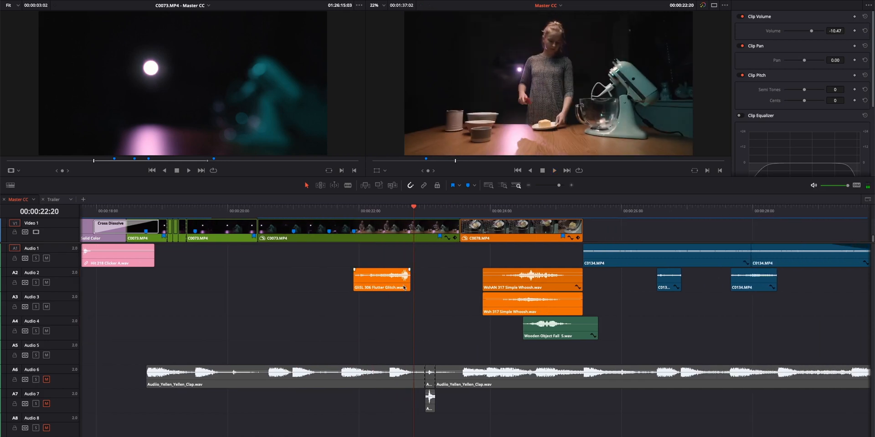
pyautogui.click(350, 209)
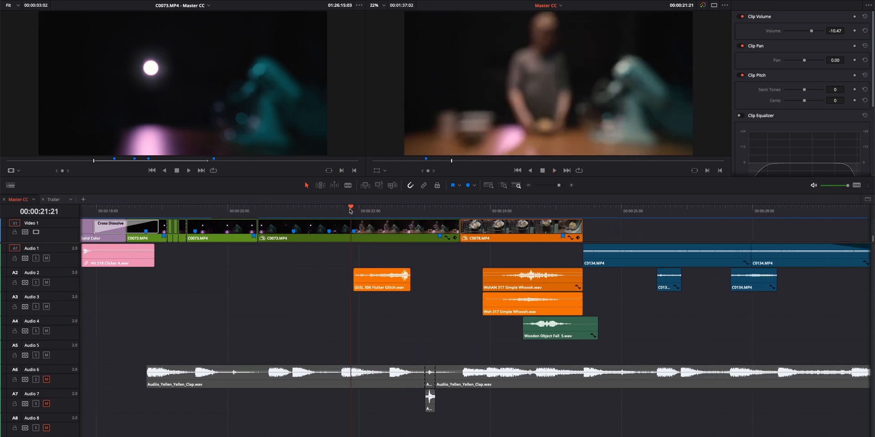
pyautogui.press('space')
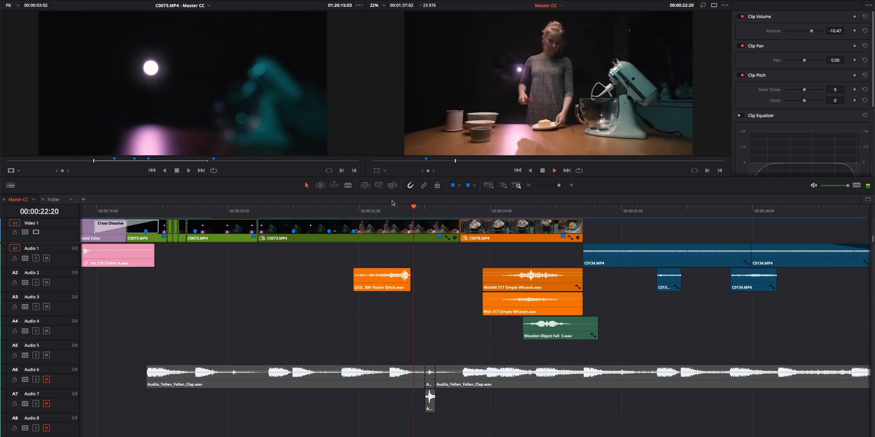
pyautogui.press('space')
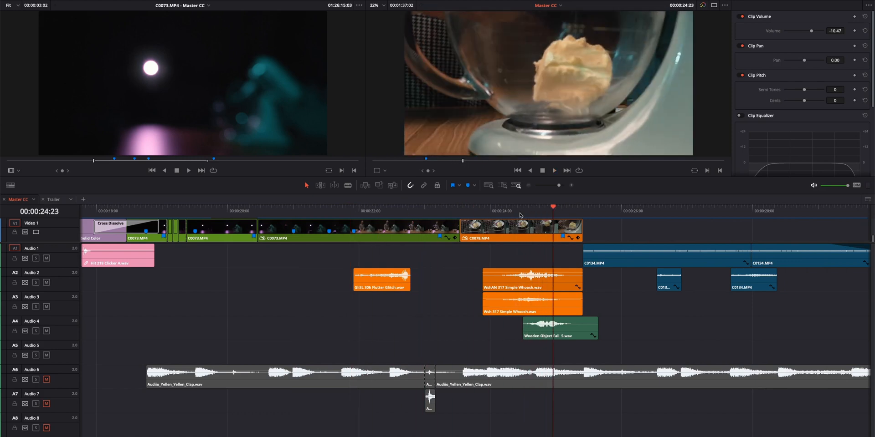
# - Select Wooden Object Fall 5.wav, replay its section and continue through the C0134.MP4 sounds
pyautogui.click(569, 330)
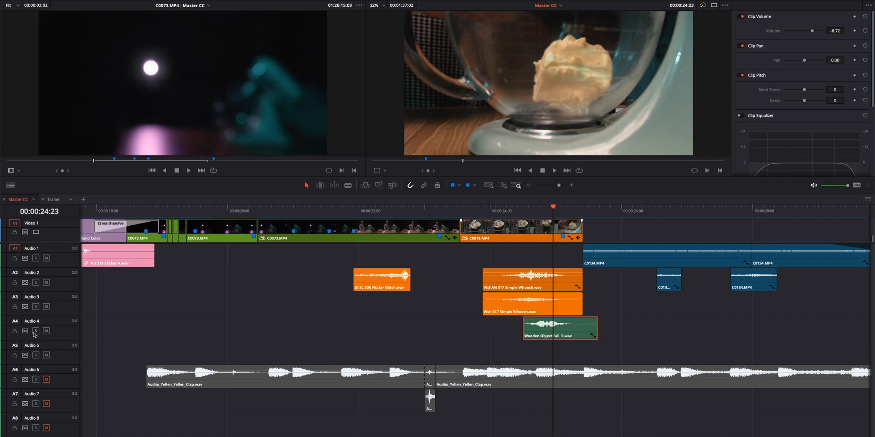
pyautogui.moveTo(516, 207); pyautogui.dragTo(523, 208)
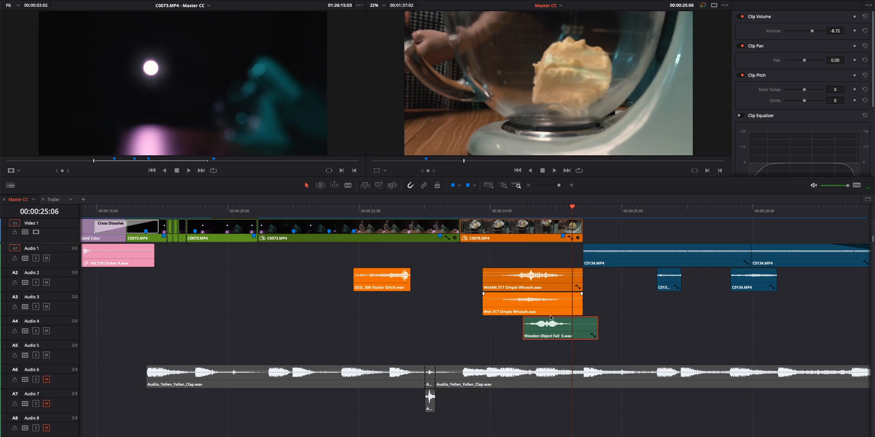
pyautogui.hscroll(4, 551, 317)
pyautogui.press('space')
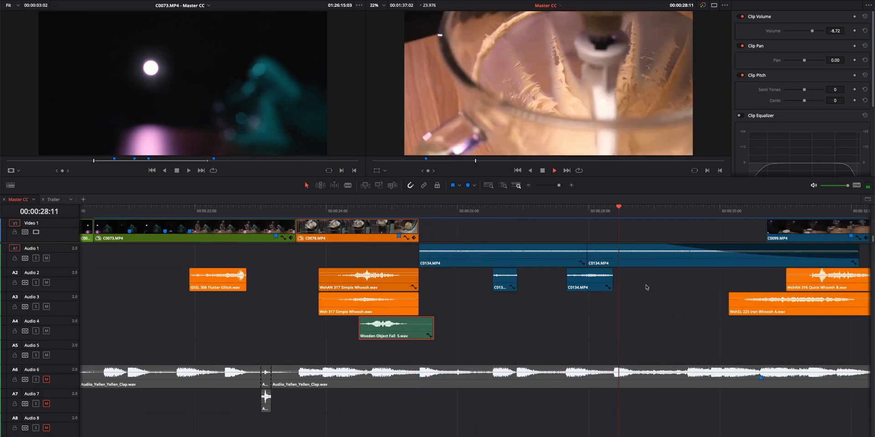
# - Play the whoosh effects under C0099.MP4, then the clicker effects on Audio 4 and Audio 5 from 00:00:32:10
pyautogui.hscroll(7, 674, 322)
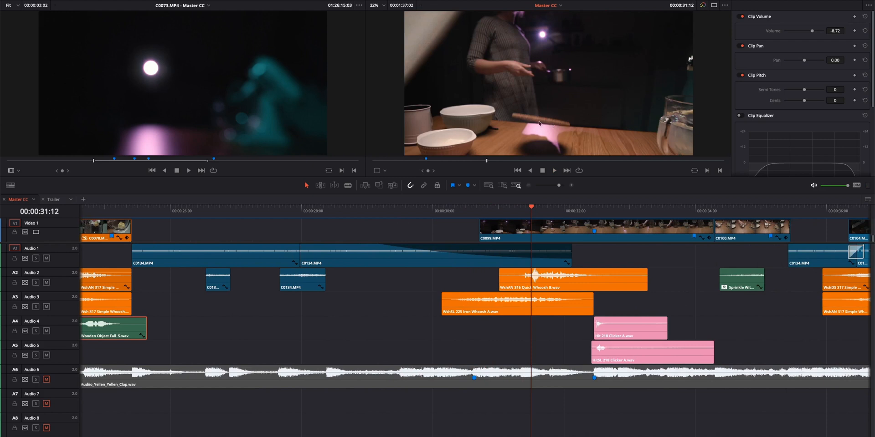
pyautogui.press('space')
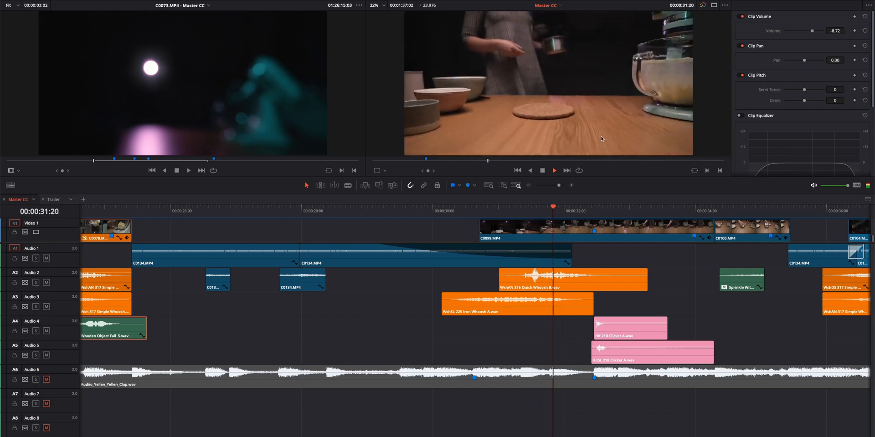
pyautogui.press('space')
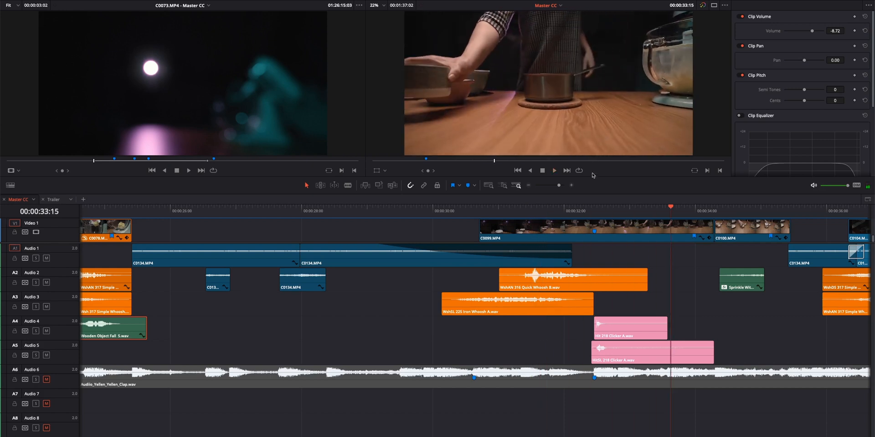
pyautogui.click(590, 210)
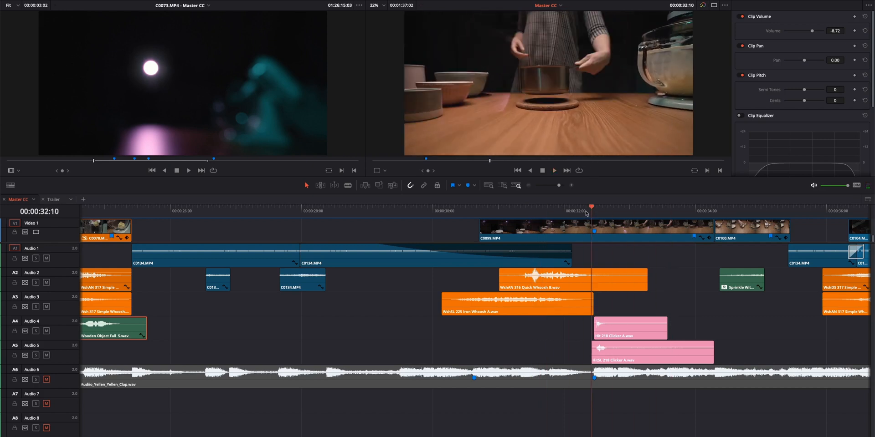
pyautogui.press('space')
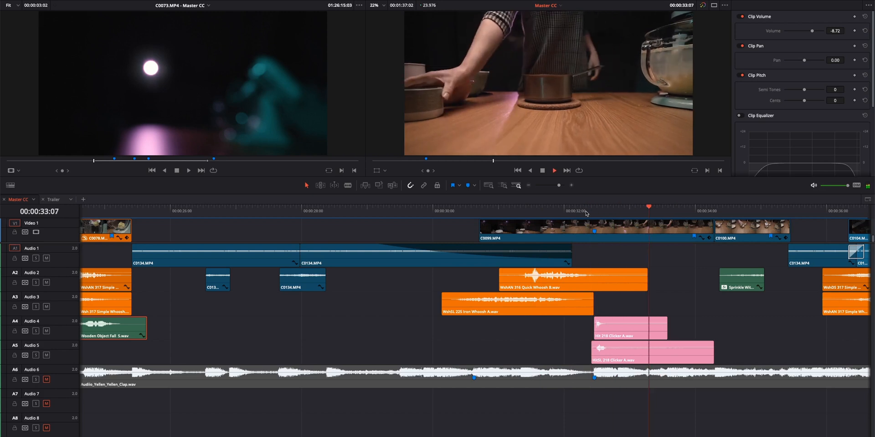
pyautogui.press('space')
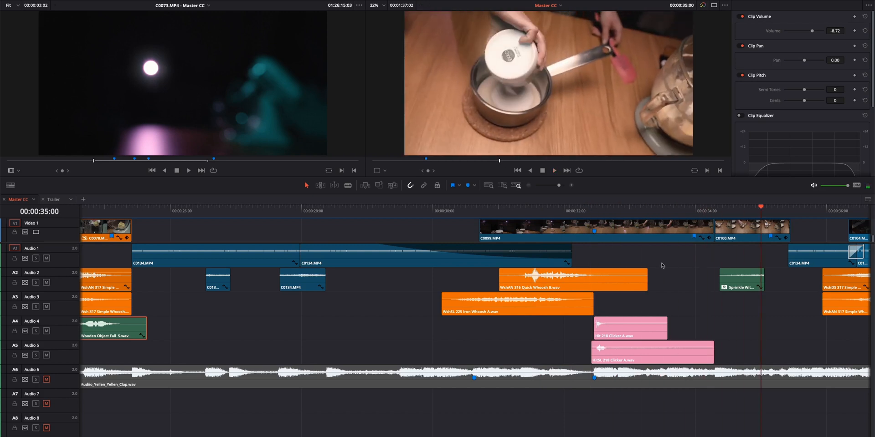
# - Play the Sprinkle effect from 00:00:34:09, then the paired simple whooshes from 00:00:35:22
pyautogui.hscroll(5, 662, 267)
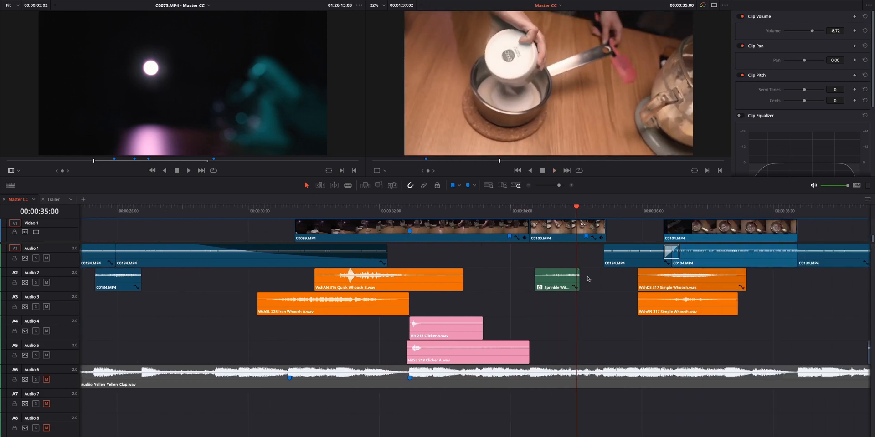
pyautogui.press('space')
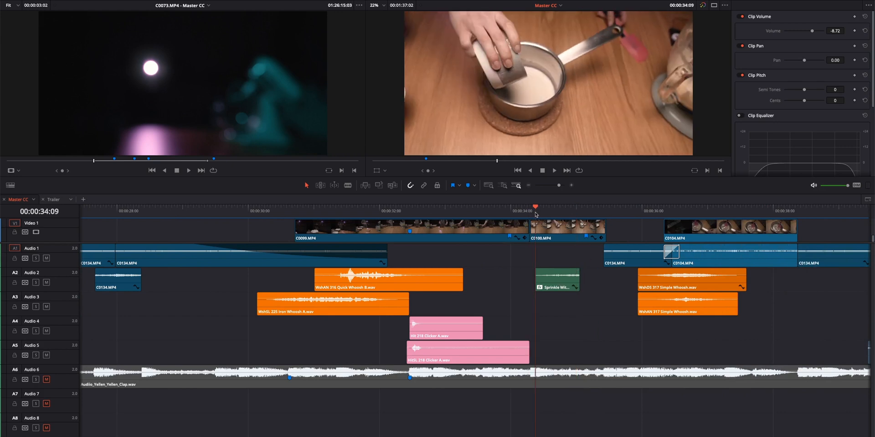
pyautogui.press('space')
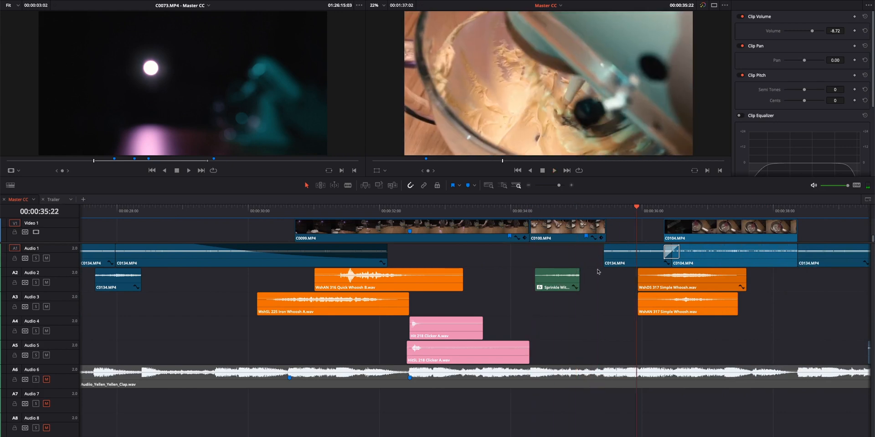
pyautogui.hscroll(5, 678, 290)
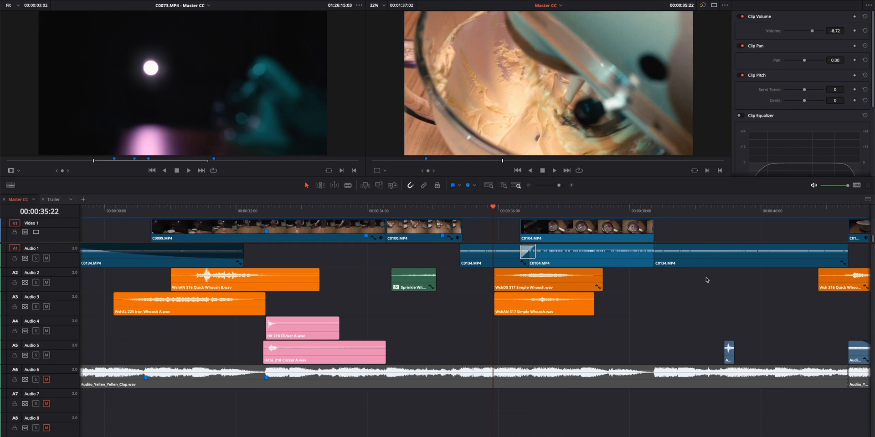
pyautogui.press('space')
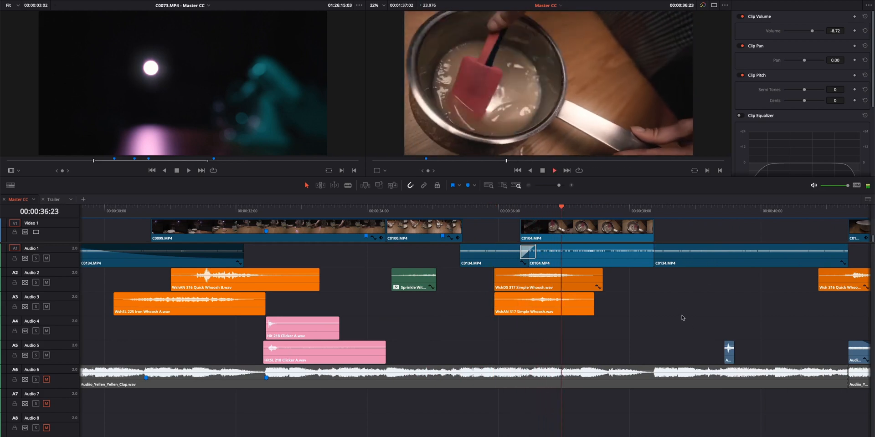
pyautogui.hscroll(8, 682, 315)
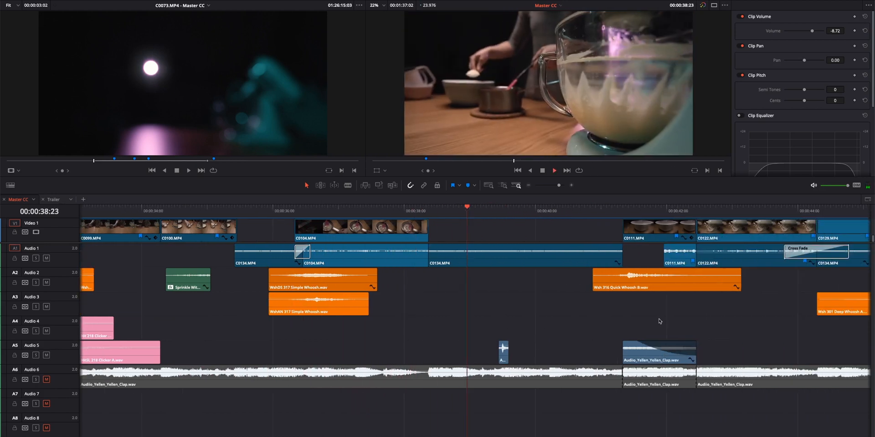
pyautogui.press('space')
# - Play the short sound clip on Audio 5, replaying it from 00:00:39:10
pyautogui.click(490, 215)
pyautogui.press('space')
pyautogui.press('space')
pyautogui.click(499, 210)
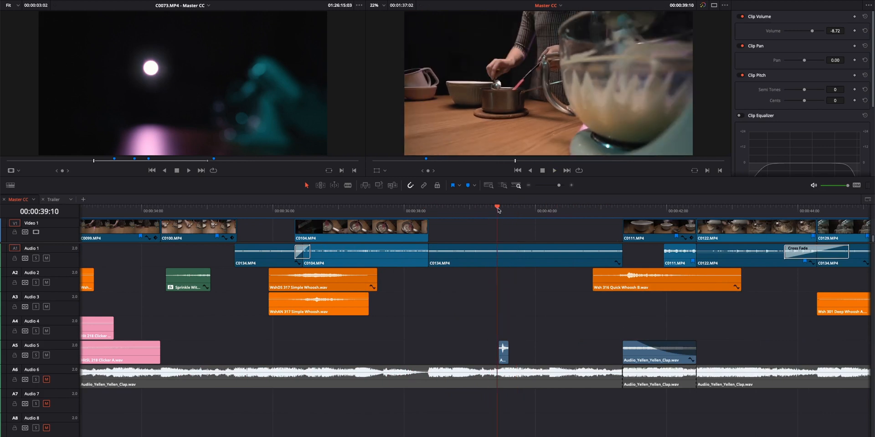
pyautogui.press('space')
pyautogui.press('space')
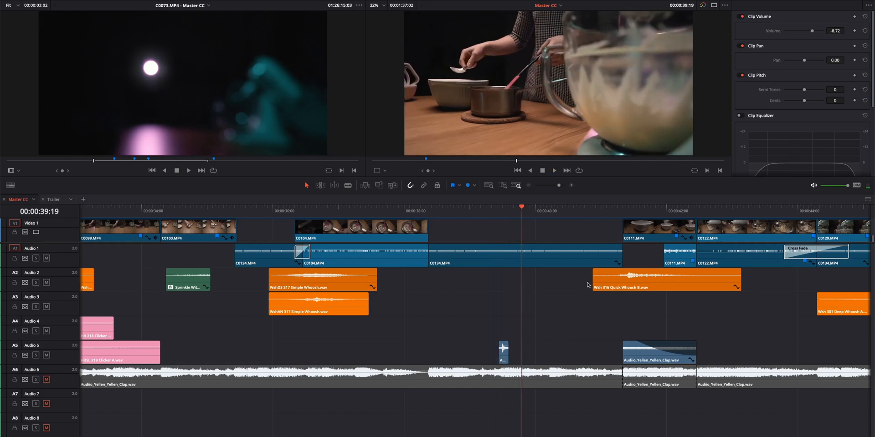
# - Play the Quick Whoosh B section from 00:00:39:19, then continue from 00:00:41:23 into Wsh 301 Deep Whoosh A.wav
pyautogui.press('space')
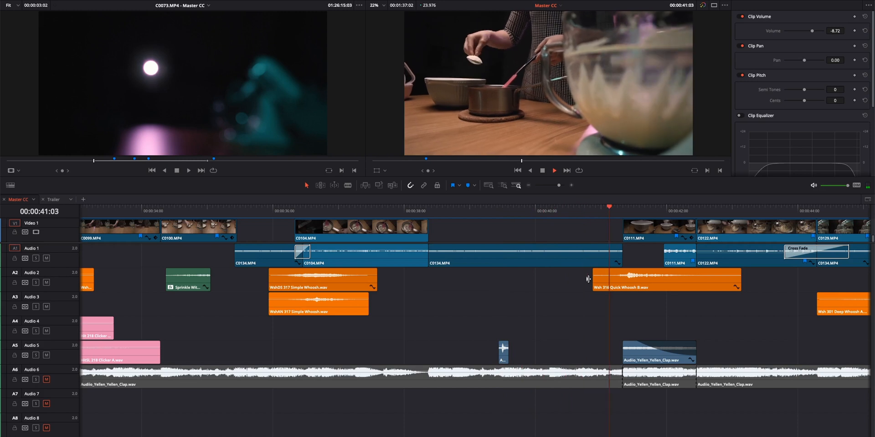
pyautogui.press('space')
pyautogui.hscroll(5, 715, 289)
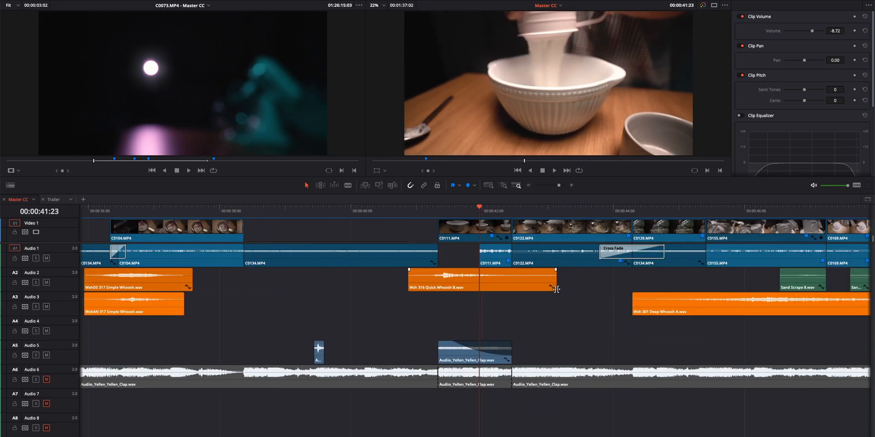
pyautogui.press('space')
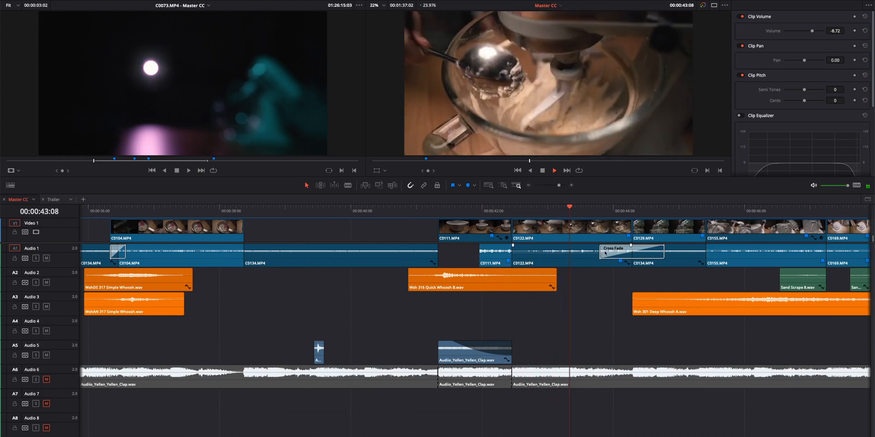
pyautogui.hscroll(4, 622, 313)
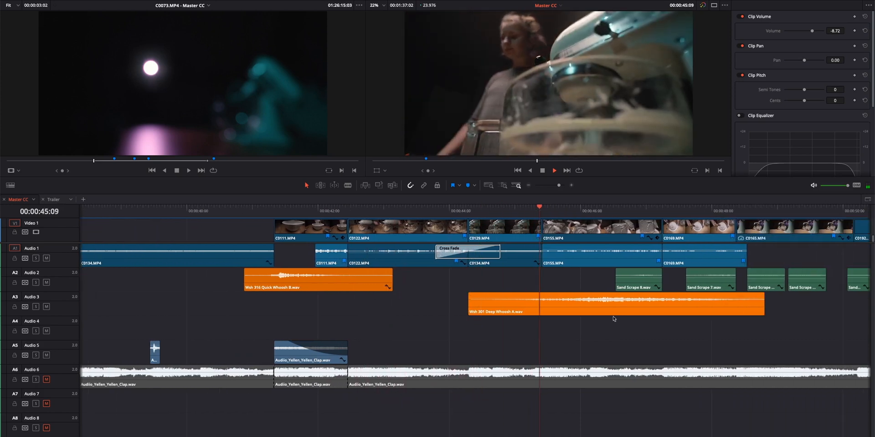
pyautogui.press('space')
pyautogui.hscroll(2, 605, 313)
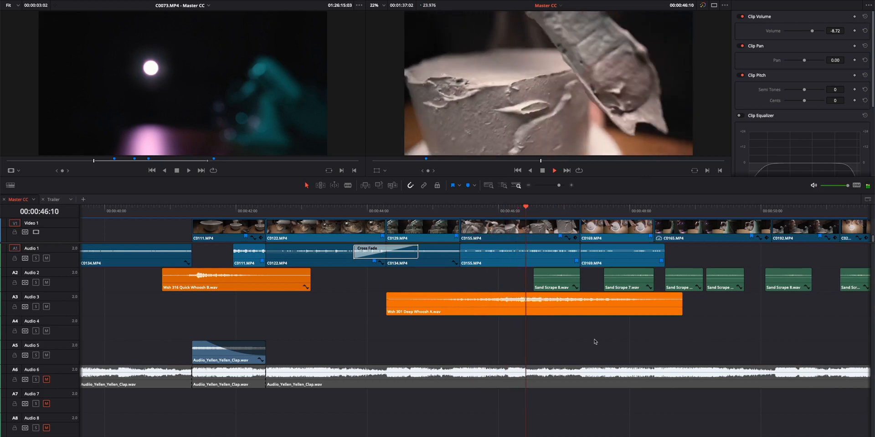
pyautogui.press('space')
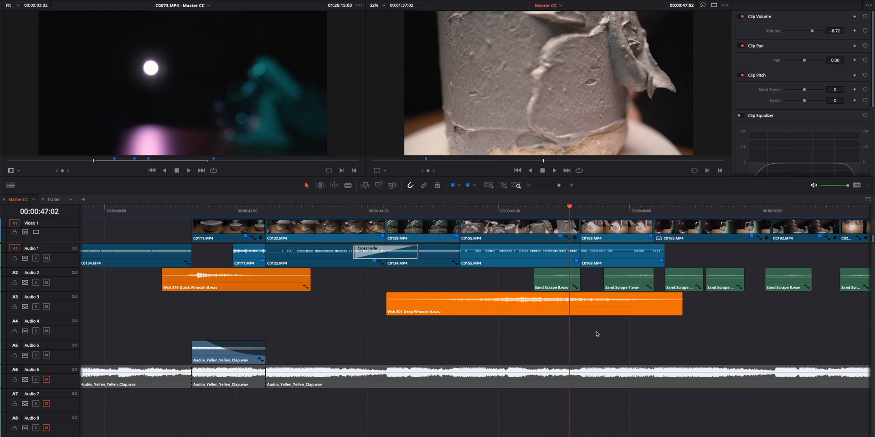
# - Solo Audio 2 and play the sand scrape effects from the start of the first Sand Scrape 8.wav clip
pyautogui.hotkey('ctrl', '=')
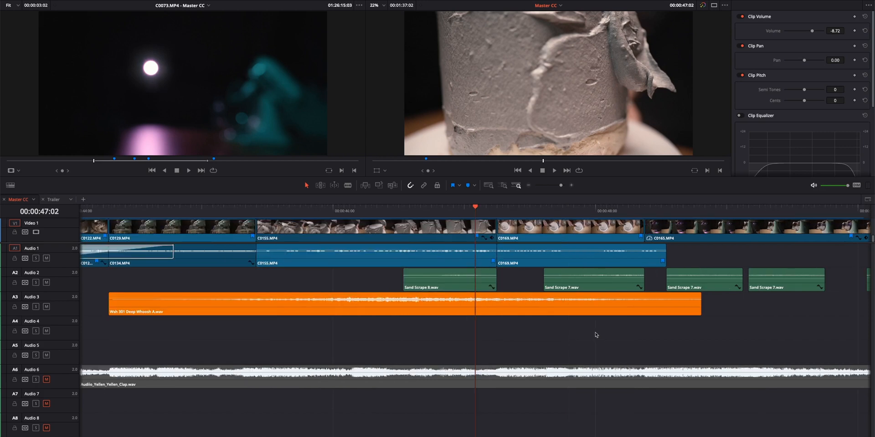
pyautogui.click(403, 209)
pyautogui.click(35, 282)
pyautogui.press('space')
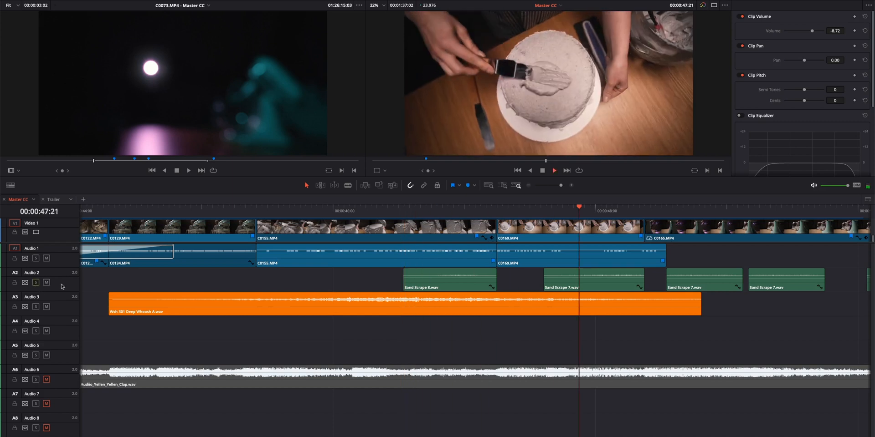
pyautogui.press('space')
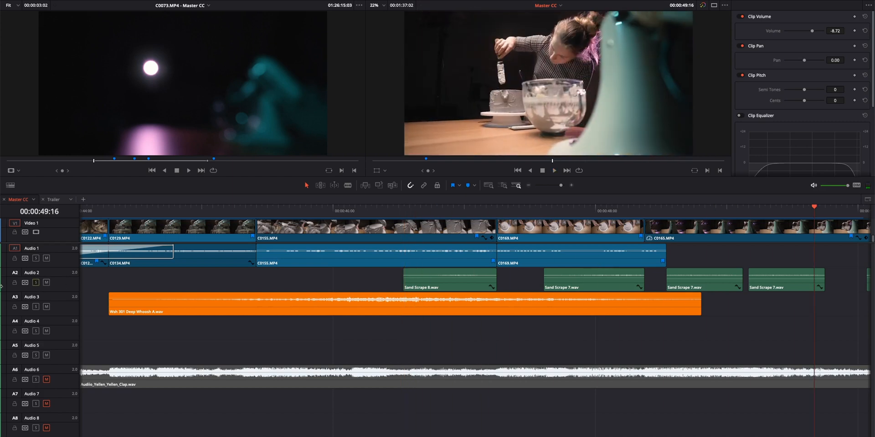
# - Turn off solo on Audio 2 and play the simple whoosh under C0214.MP4 and the sfx1.wav effect
pyautogui.click(40, 283)
pyautogui.hscroll(10, 626, 334)
pyautogui.press('space')
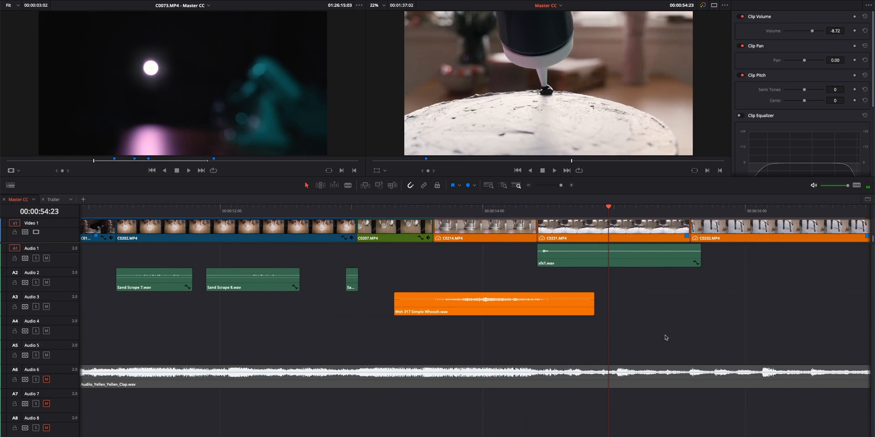
pyautogui.click(516, 209)
pyautogui.press('space')
# - Play the C0234.MP4 section through the Wsh 317 Simple Whoosh.wav effect on Audio 2 under C0246.MP4
pyautogui.hscroll(3, 648, 289)
pyautogui.hscroll(15, 646, 290)
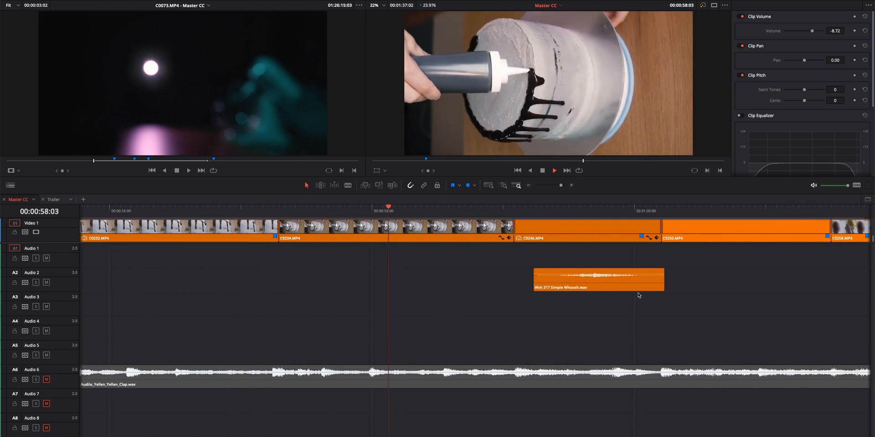
pyautogui.press('space')
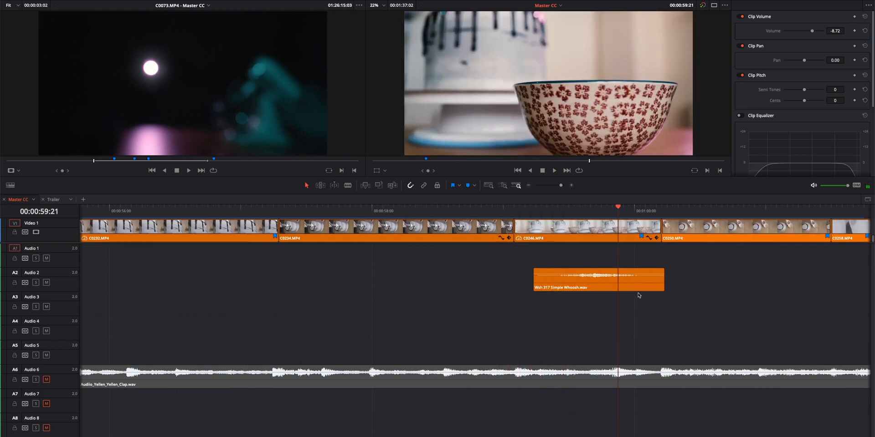
# - Continue playback from 00:00:59:21 through C0250.MP4 and into the Marble Bounce effects under C0258.MP4
pyautogui.hscroll(2, 639, 295)
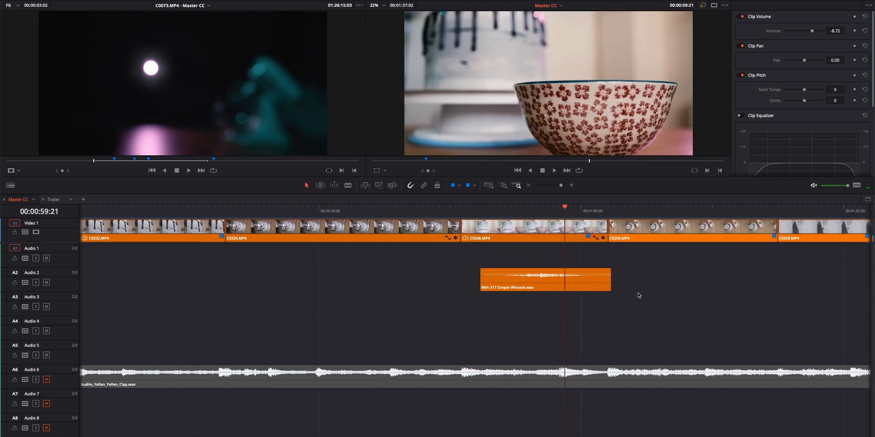
pyautogui.hscroll(10, 637, 298)
pyautogui.press('space')
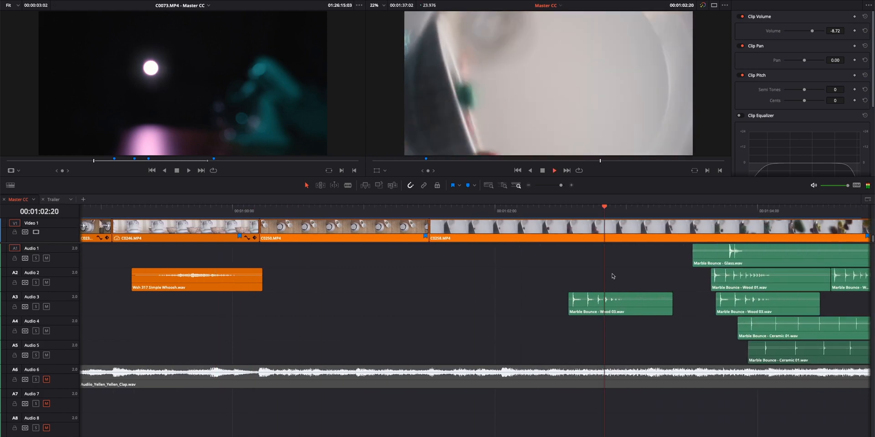
pyautogui.press('space')
pyautogui.hscroll(2, 613, 278)
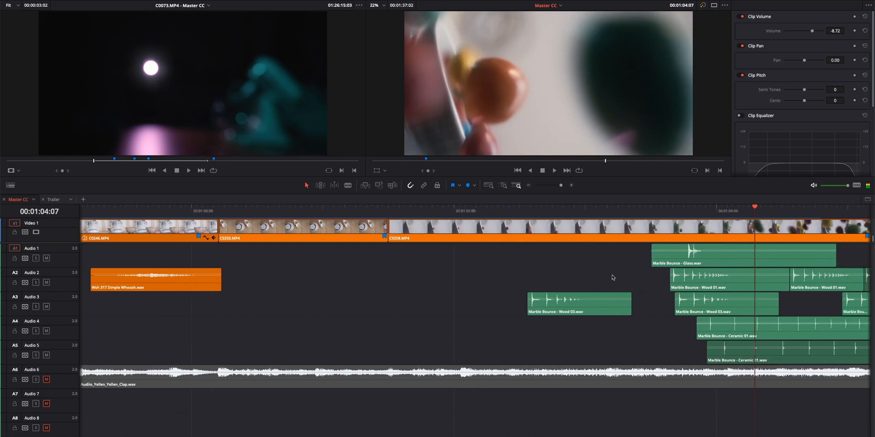
# - Replay the Marble Bounce effects from 00:01:02:13 and select the layered marble clips across Audio 1 to Audio 5
pyautogui.hscroll(5, 613, 278)
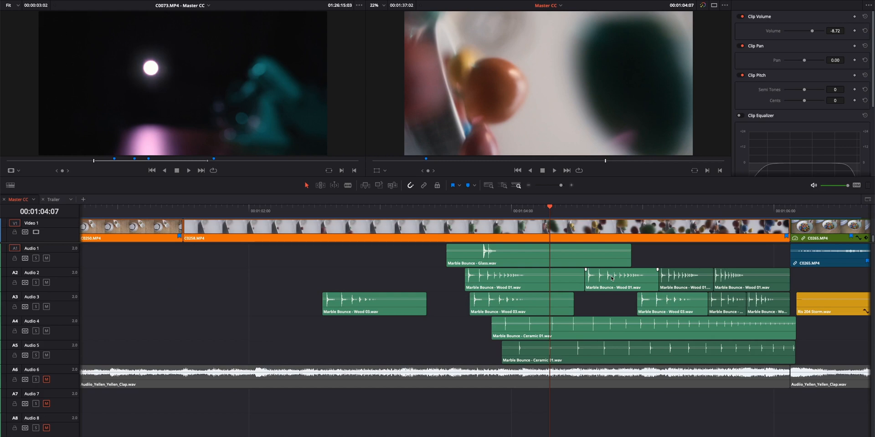
pyautogui.click(321, 213)
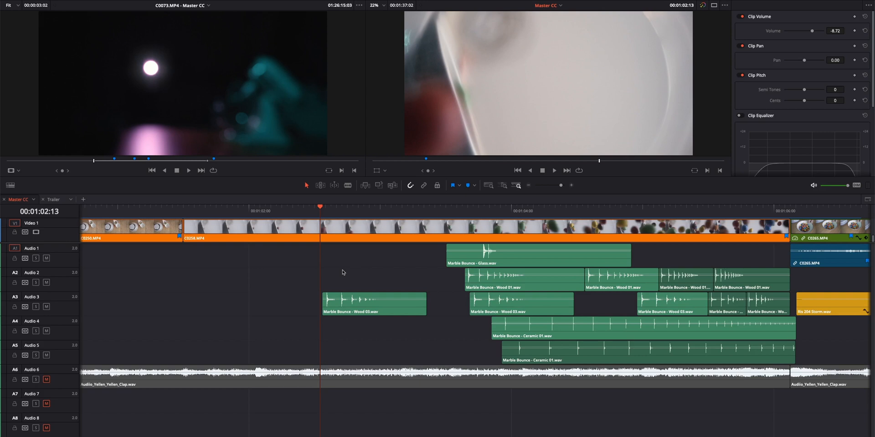
pyautogui.press('space')
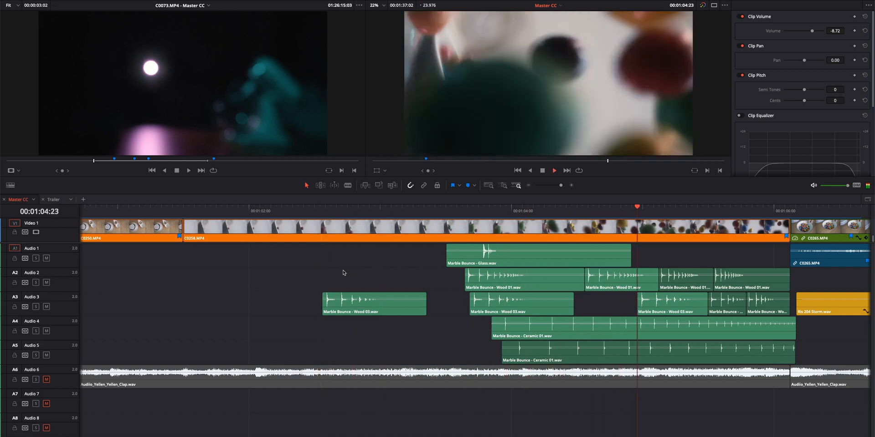
pyautogui.moveTo(429, 258); pyautogui.dragTo(769, 358)
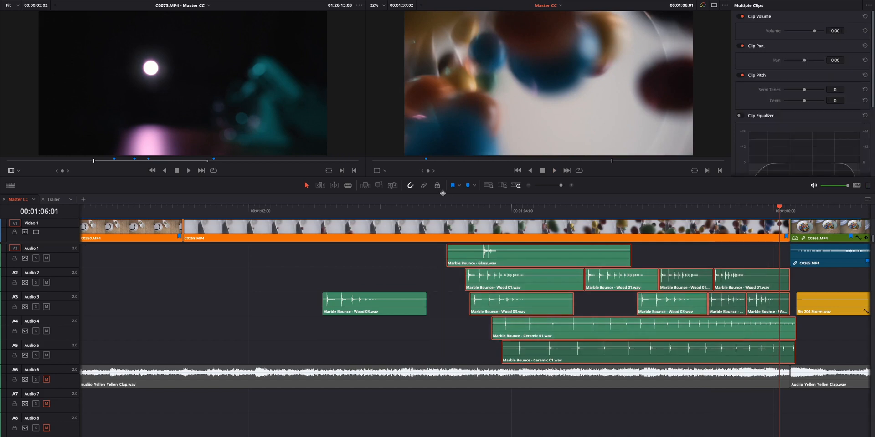
# - Play from 00:01:06:01 across the end of the Marble Bounce effects into the C0265.MP4 audio
pyautogui.click(472, 214)
pyautogui.press('space')
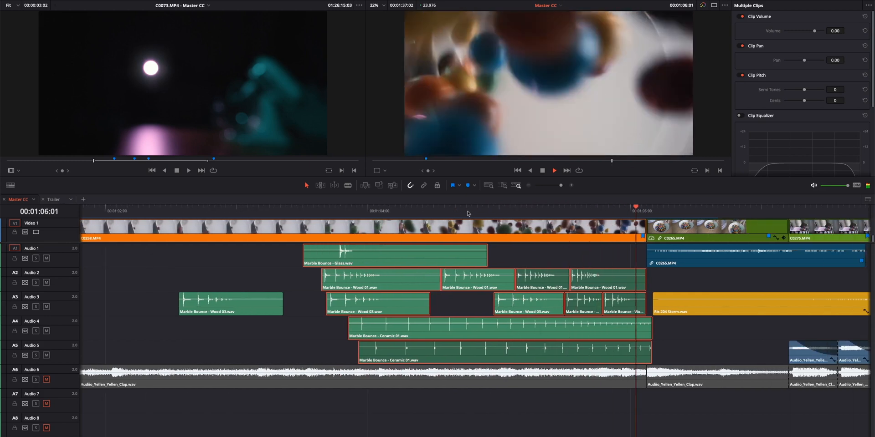
pyautogui.press('space')
pyautogui.hscroll(5, 563, 223)
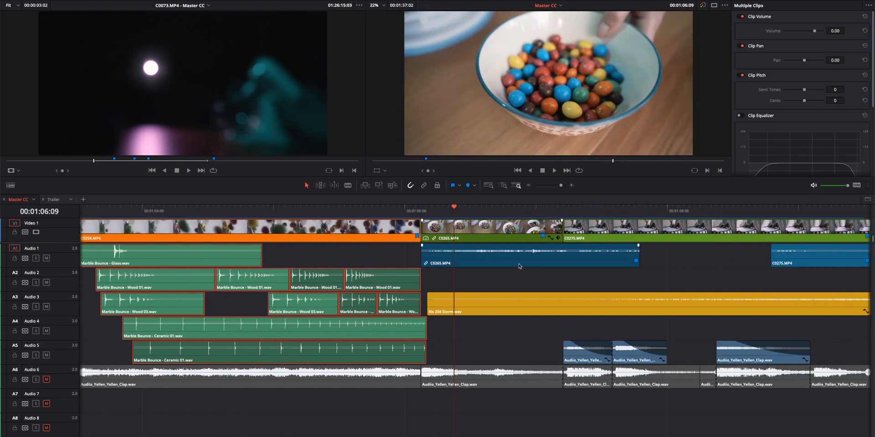
# - Play the C0265.MP4 and C0275.MP4 section up to 00:01:09:09 and select the three faded music clips on Audio 5
pyautogui.press('space')
pyautogui.hotkey('ctrl', '-')
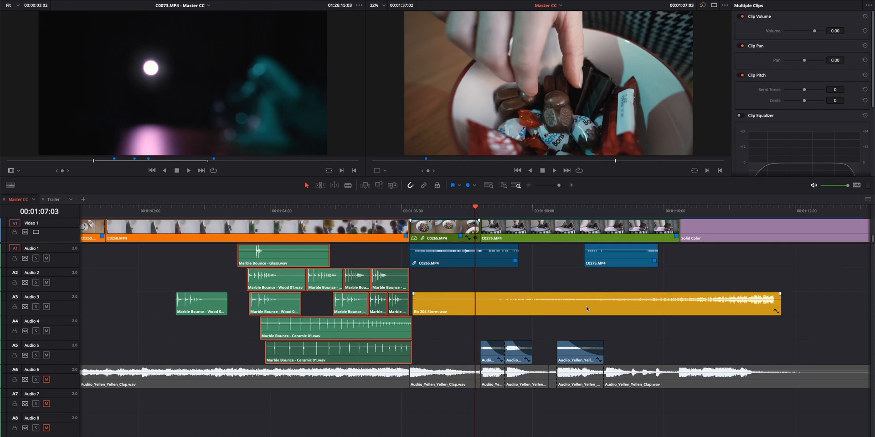
pyautogui.press('space')
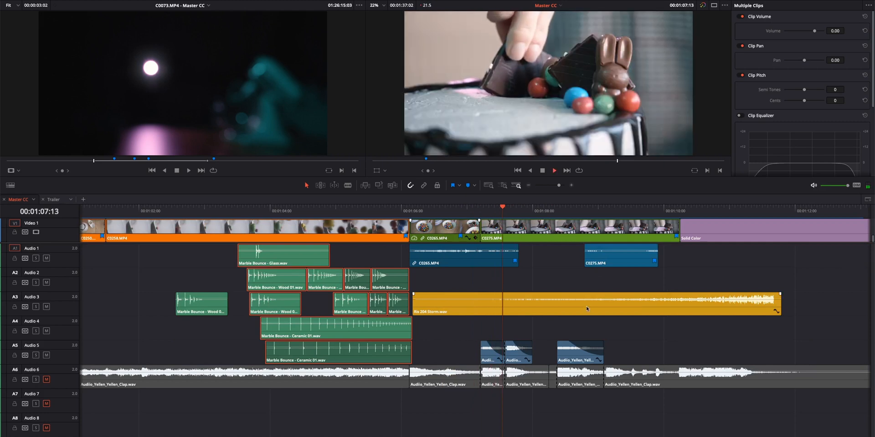
pyautogui.press('space')
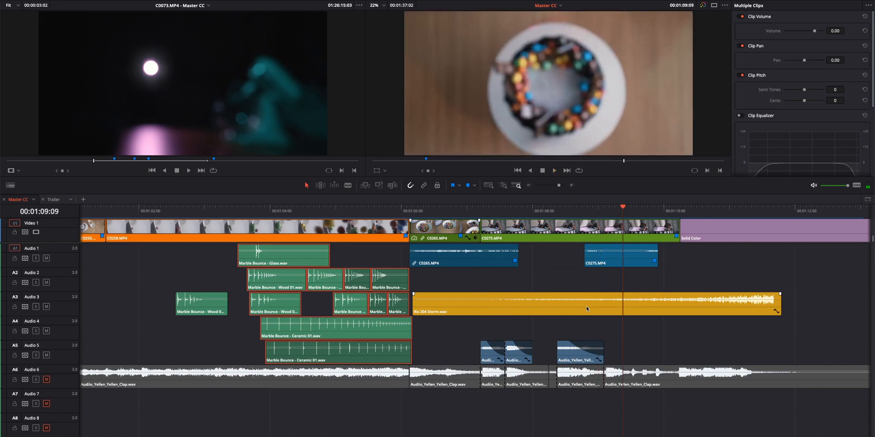
pyautogui.moveTo(458, 333); pyautogui.dragTo(616, 359)
pyautogui.hscroll(2, 616, 358)
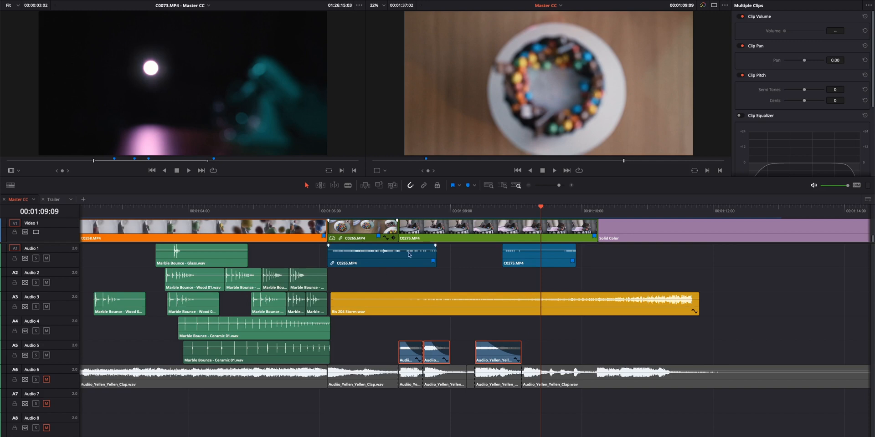
# - Play Ris 204 Storm.wav through to its end, replaying the final part from 00:01:11:14
pyautogui.click(498, 207)
pyautogui.press('space')
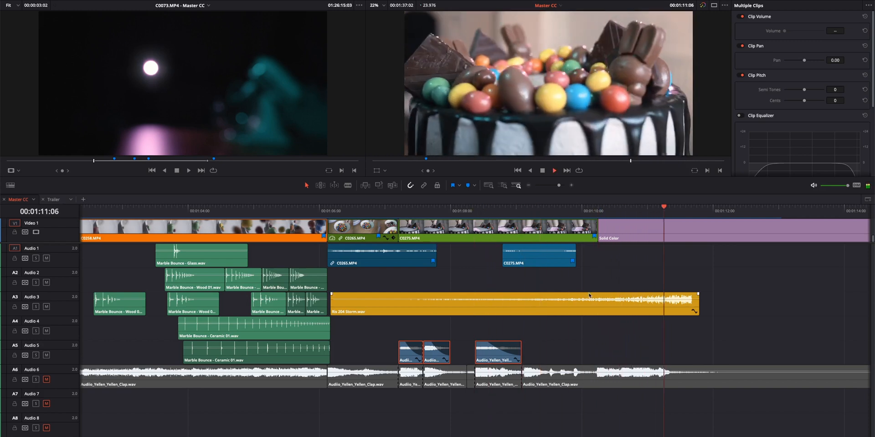
pyautogui.press('space')
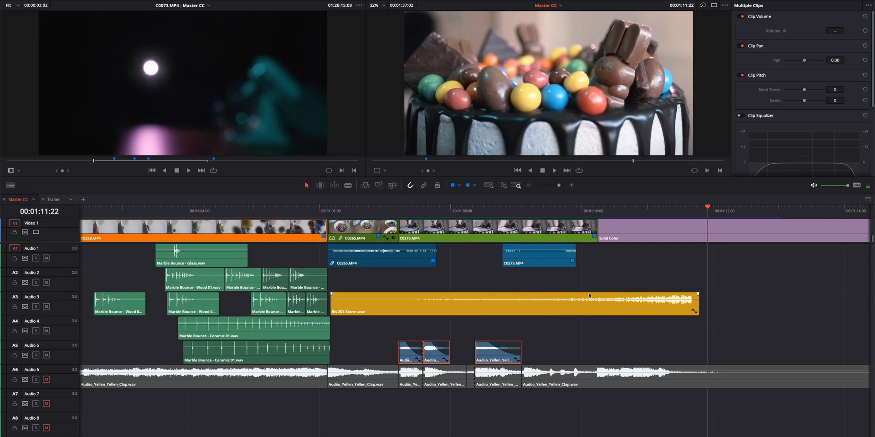
pyautogui.click(686, 208)
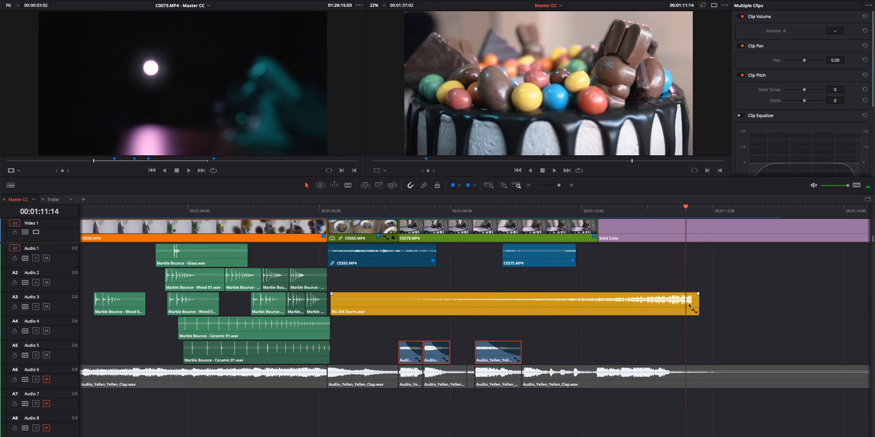
pyautogui.press('space')
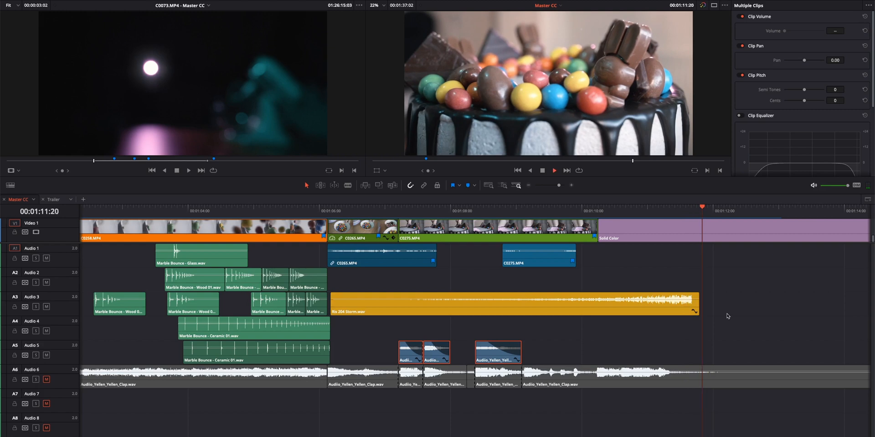
# - Play the closing section from 00:01:14:09 with the short effect clips on Audio 2
pyautogui.hotkey('shift', 'z')
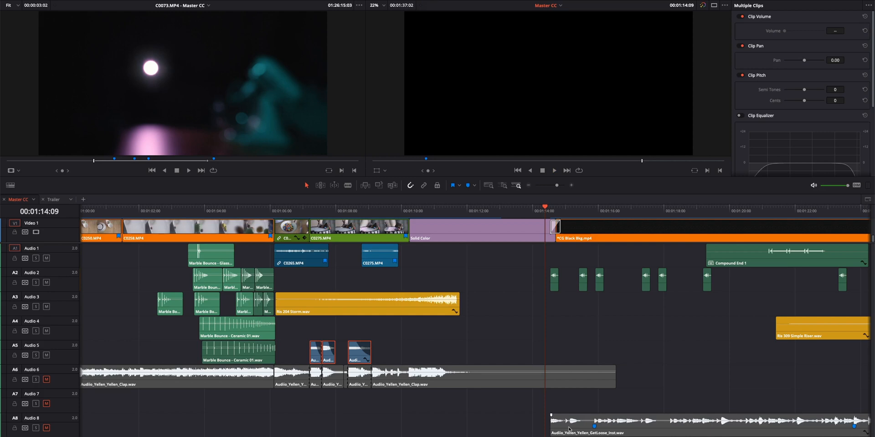
pyautogui.hscroll(5, 569, 429)
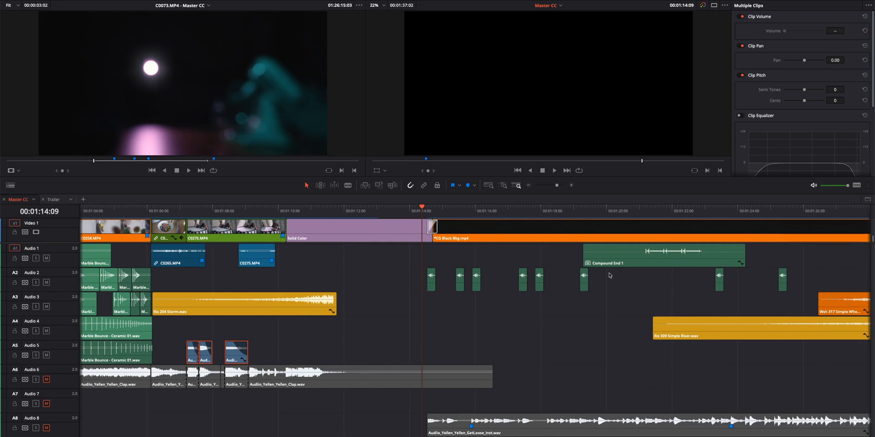
pyautogui.press('space')
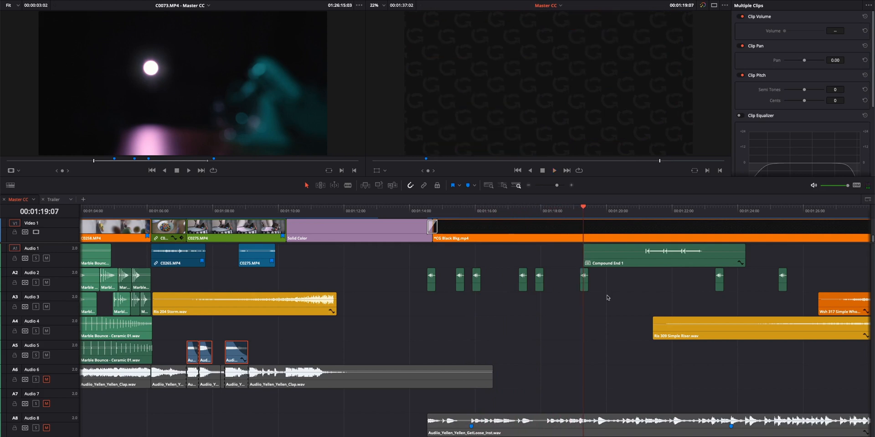
# - Play the Compound End 1 effects from 00:01:19:07, then continue from 00:01:21:18 to 00:01:28:15
pyautogui.press('space')
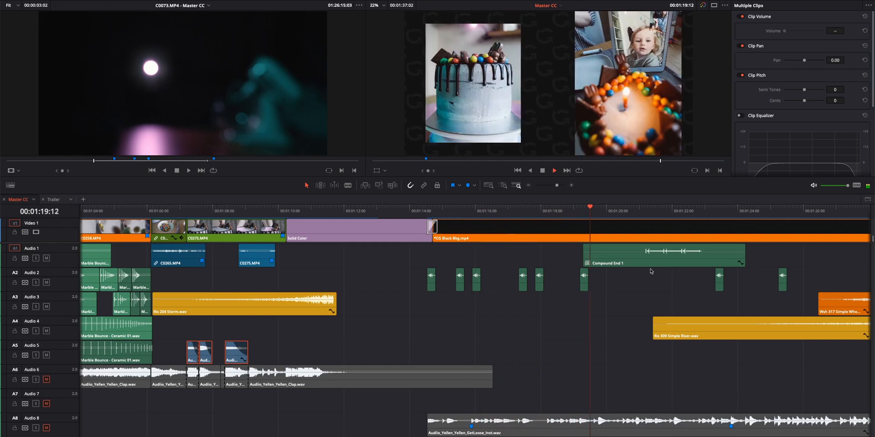
pyautogui.hscroll(3, 667, 273)
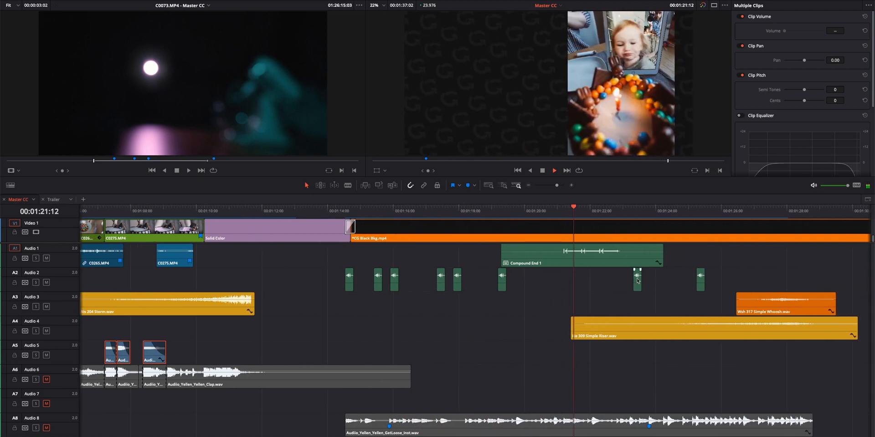
pyautogui.hscroll(2, 627, 280)
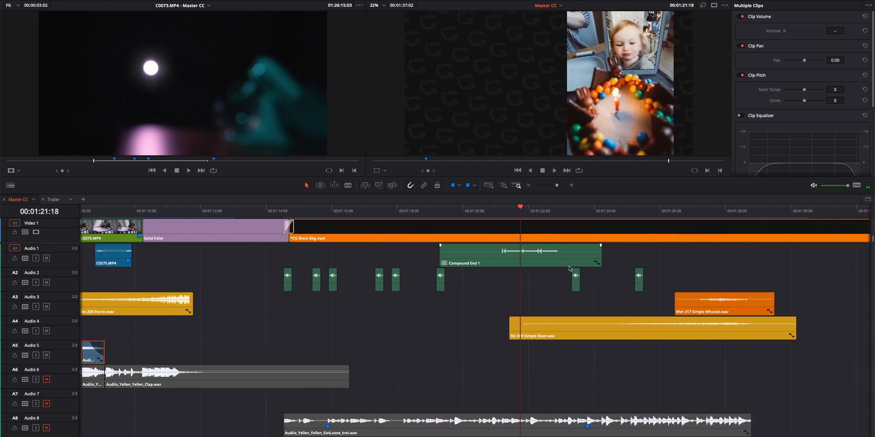
pyautogui.press('space')
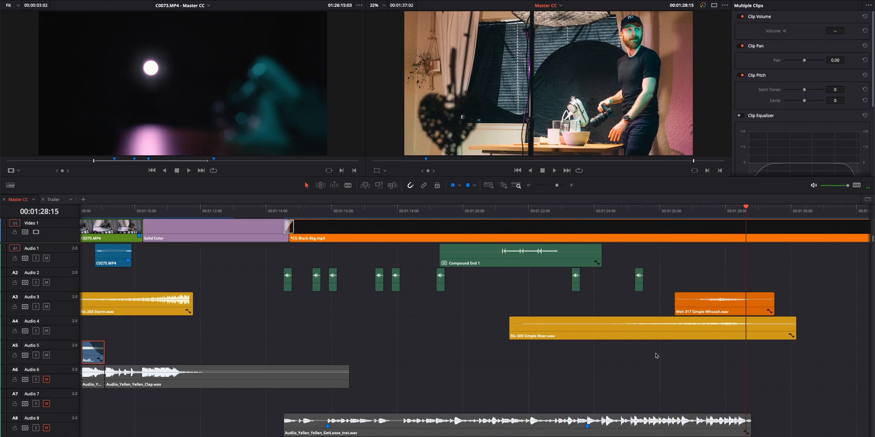
# - Replay Ris 309 Simple Riser.wav with the simple whoosh on Audio 3, then continue from 00:01:28:18 past the riser's end
pyautogui.click(570, 212)
pyautogui.press('space')
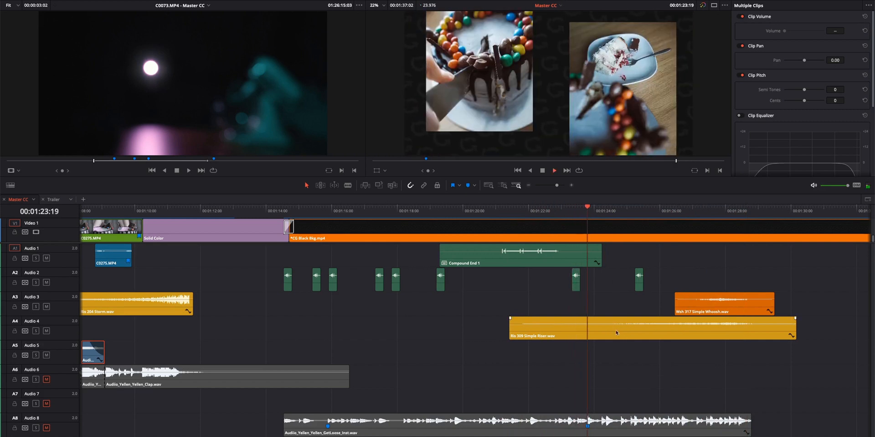
pyautogui.hscroll(3, 677, 337)
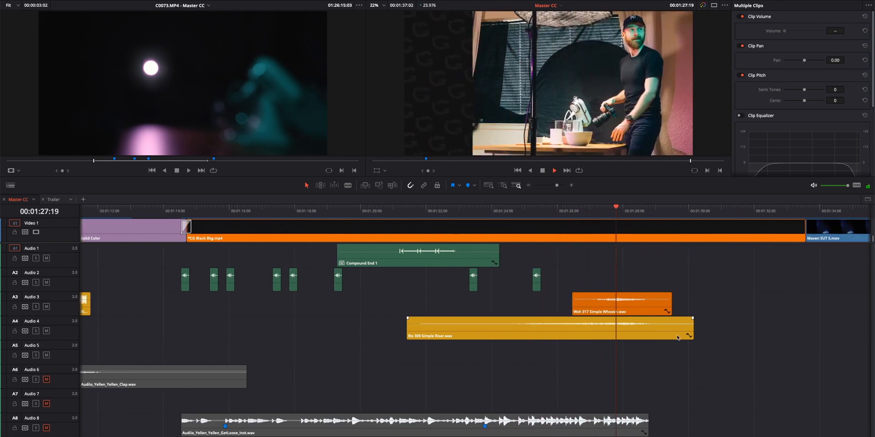
pyautogui.press('space')
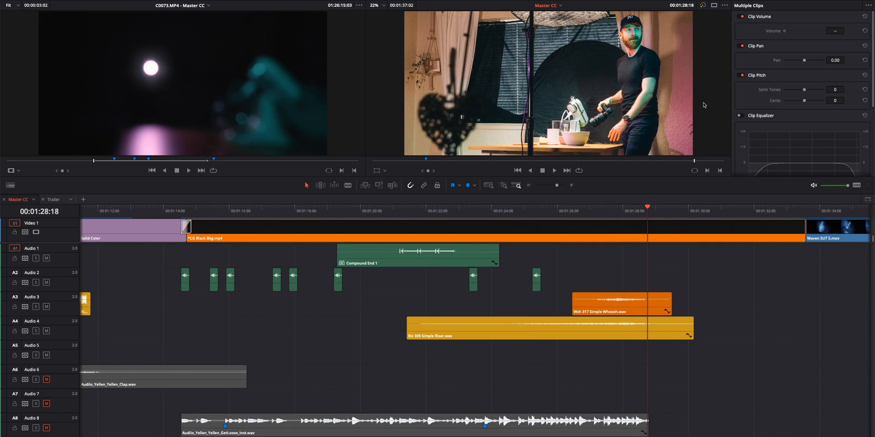
pyautogui.press('space')
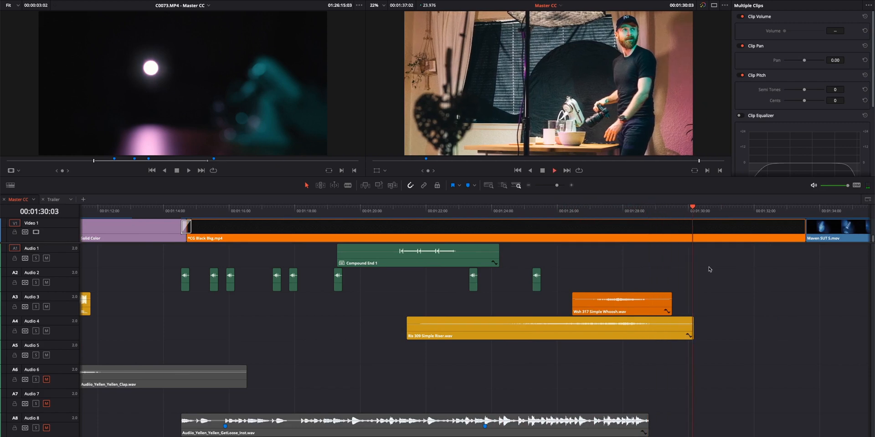
pyautogui.hscroll(3, 709, 269)
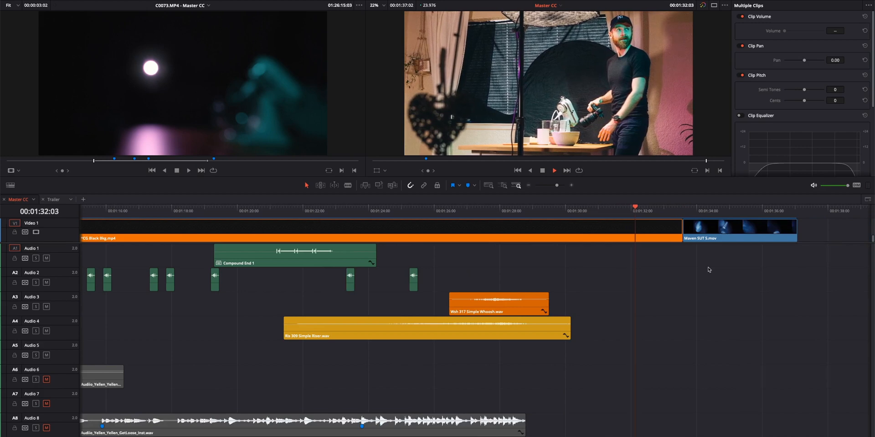